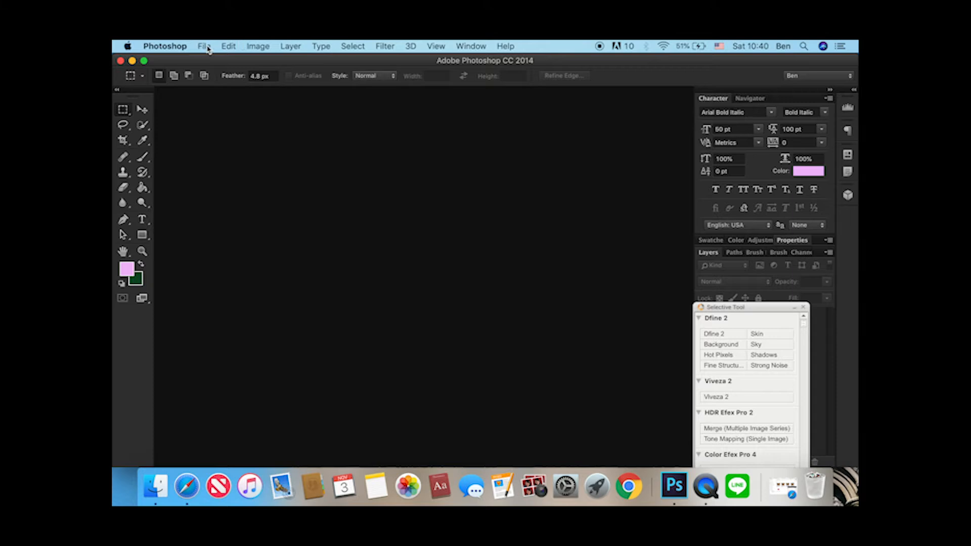
Create an 800 × 800 pixel document at 300 pixels/inch named GIF_Hello and close the floating Selective Tool palette.
{"action": "left_click", "coordinate": [210, 61]}
{"action": "type", "text": "GIF"}
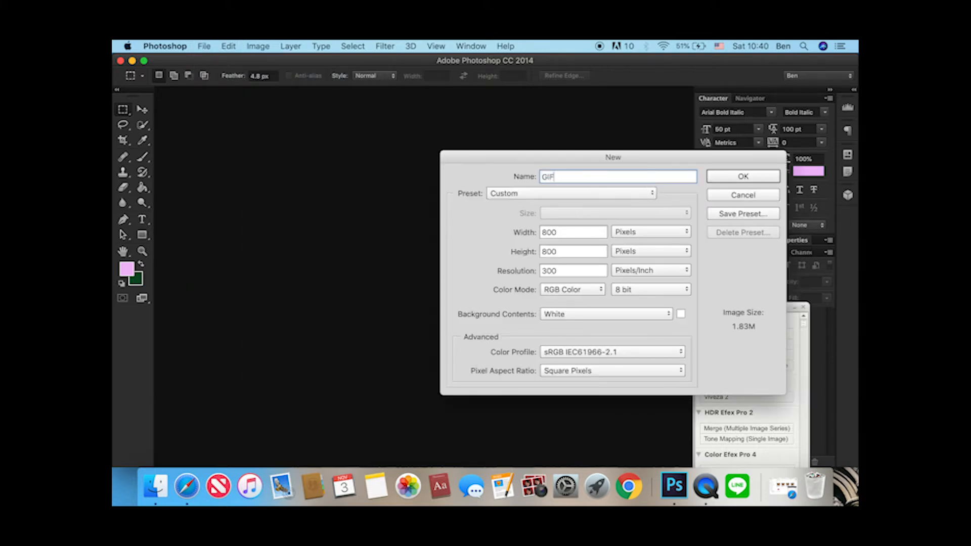
{"action": "type", "text": "_Hello"}
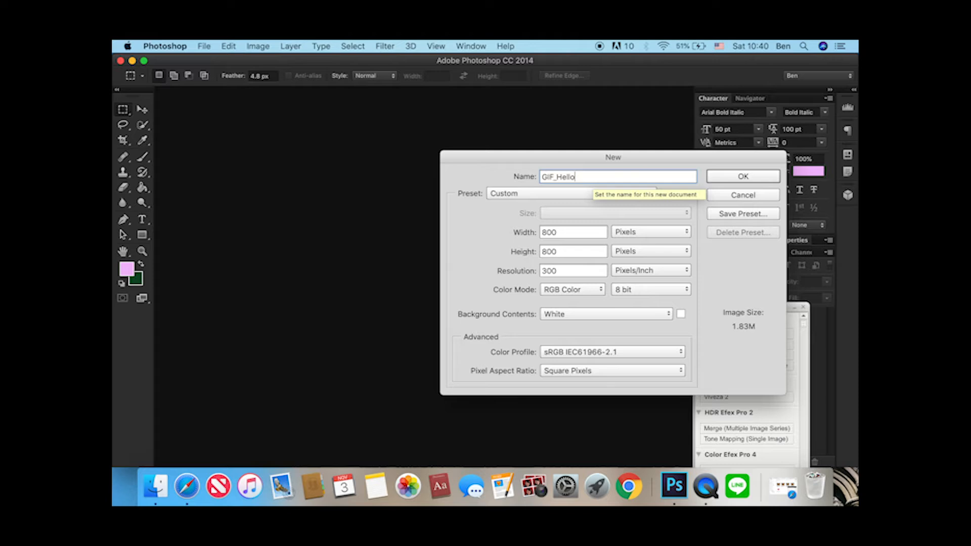
{"action": "key", "text": "Tab"}
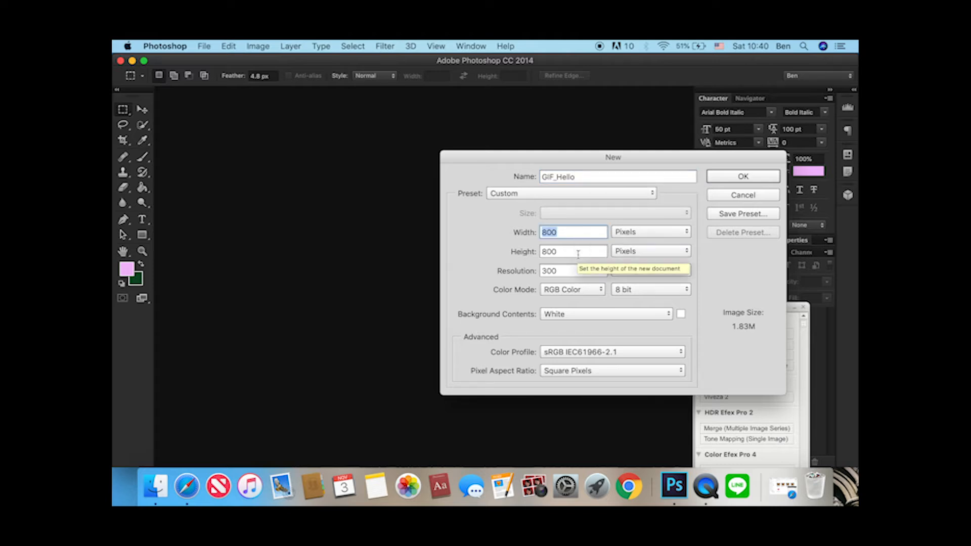
{"action": "key", "text": "Tab"}
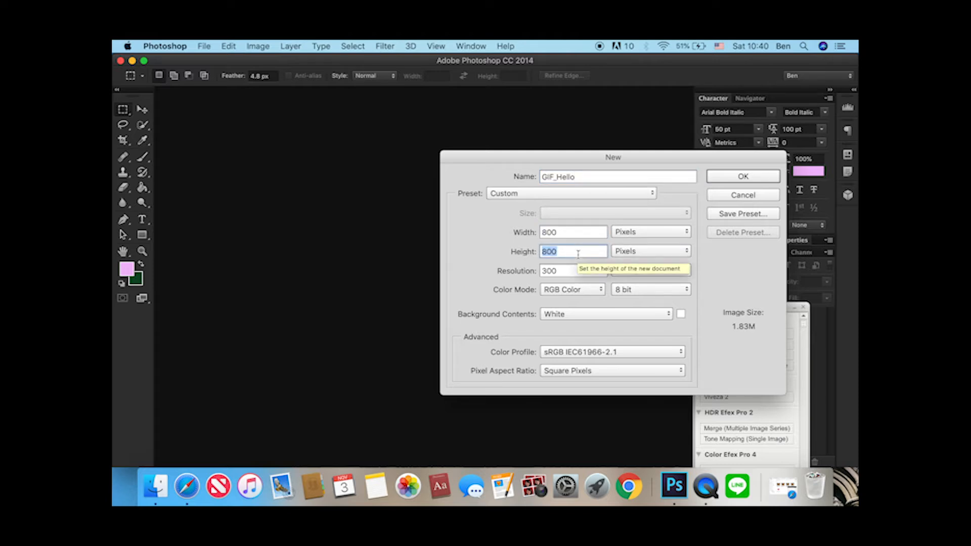
{"action": "key", "text": "Tab"}
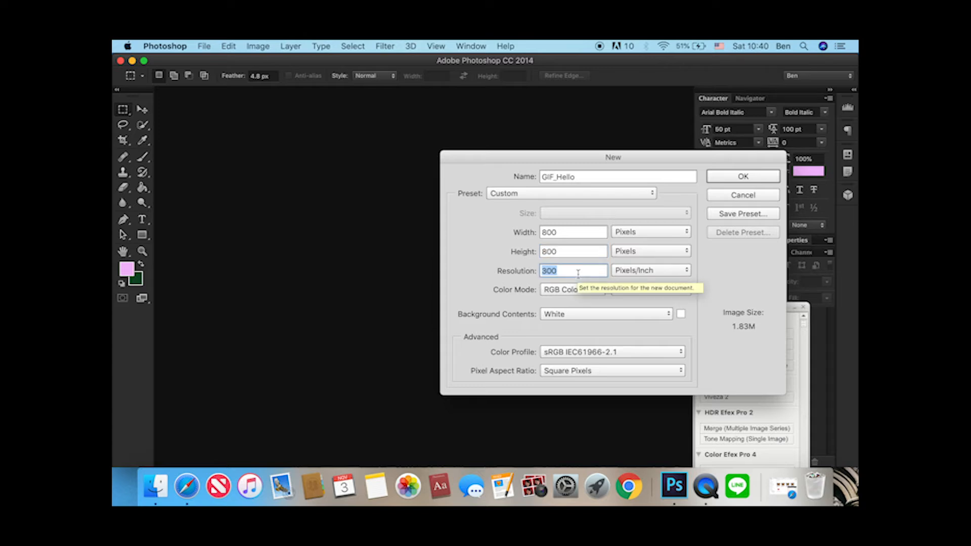
{"action": "left_click", "coordinate": [764, 172]}
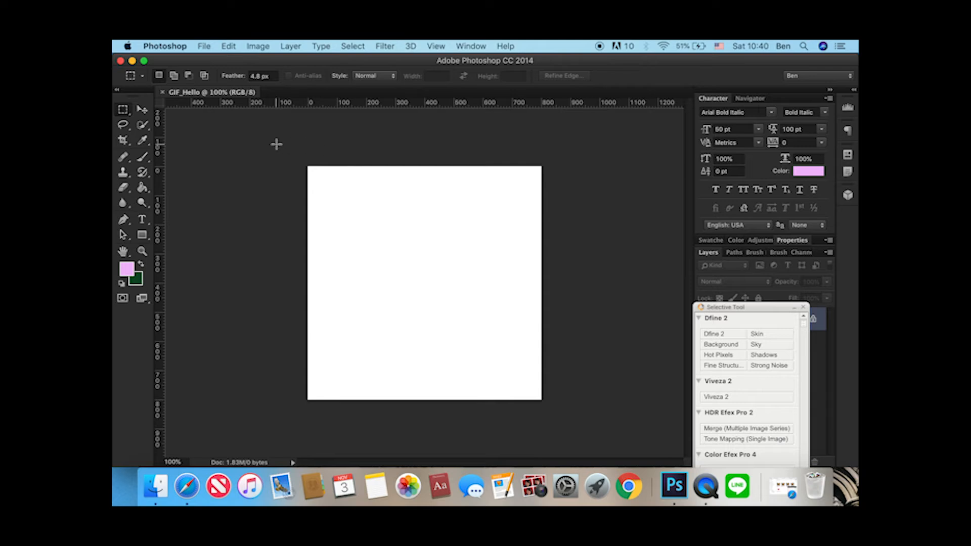
{"action": "left_click", "coordinate": [803, 309]}
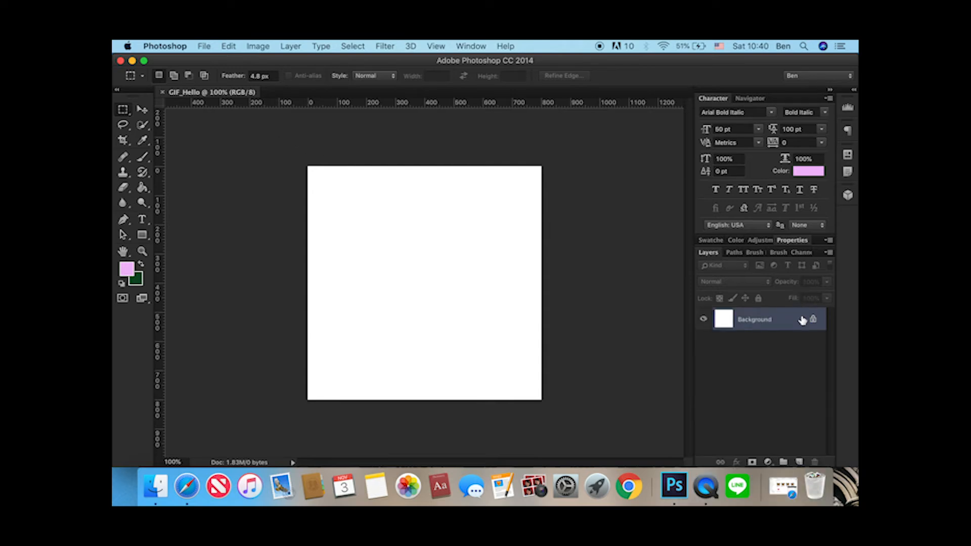
Unlock the Background layer and fill it with light cyan #c3f1f7.
{"action": "left_click", "coordinate": [812, 321]}
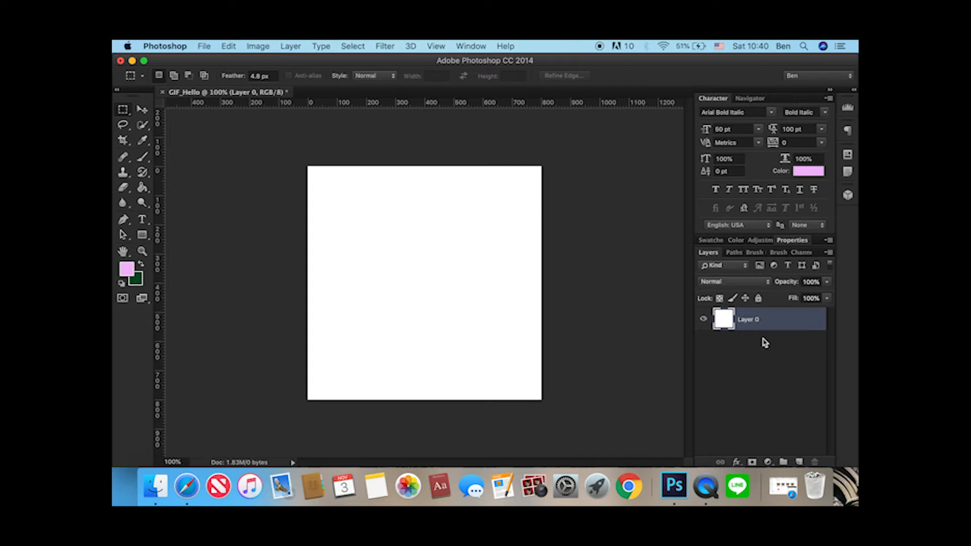
{"action": "left_click", "coordinate": [143, 188]}
{"action": "left_click", "coordinate": [127, 269]}
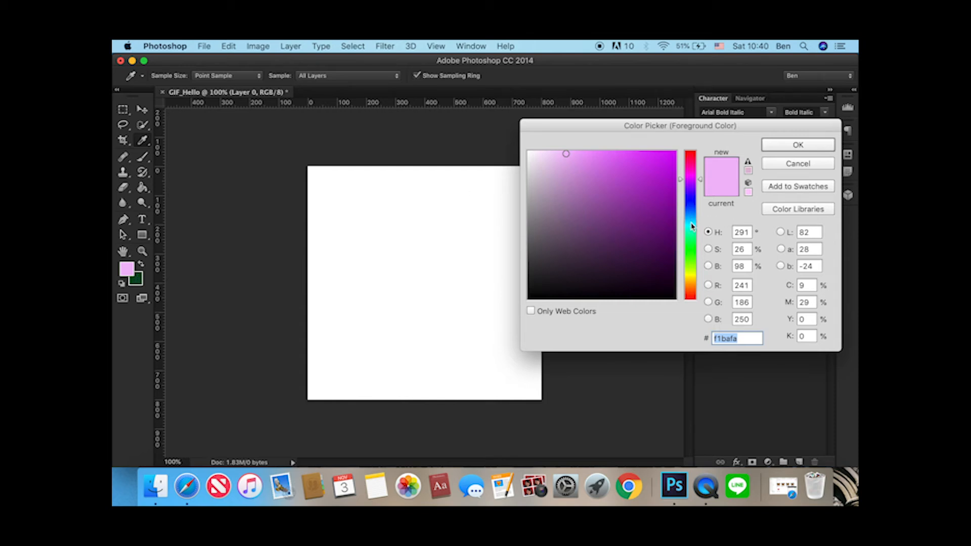
{"action": "left_click", "coordinate": [692, 223]}
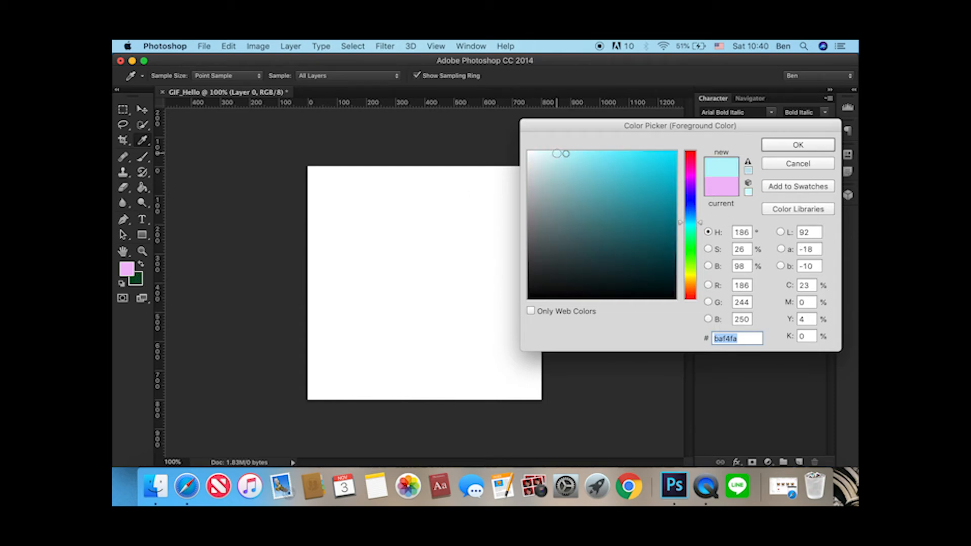
{"action": "left_click", "coordinate": [558, 156]}
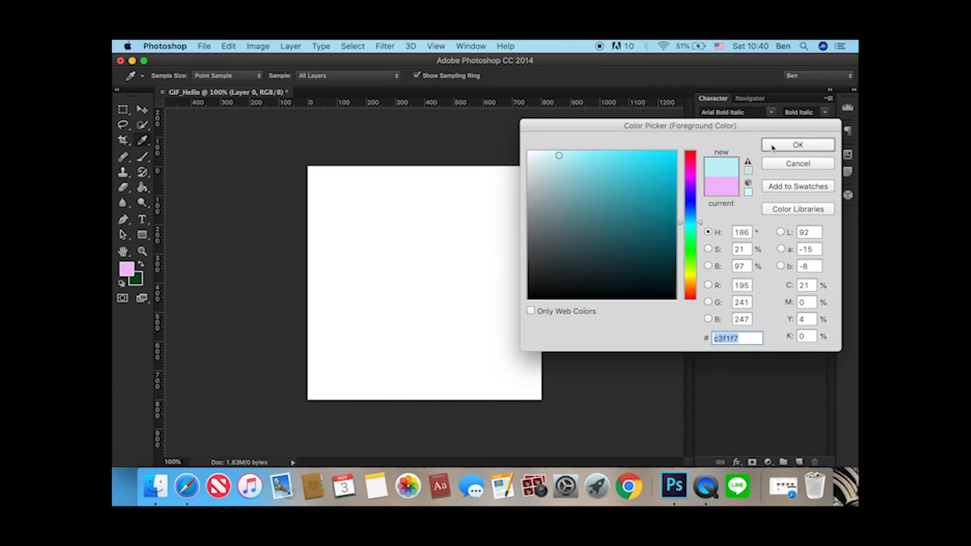
{"action": "left_click", "coordinate": [783, 146]}
{"action": "key", "text": "g"}
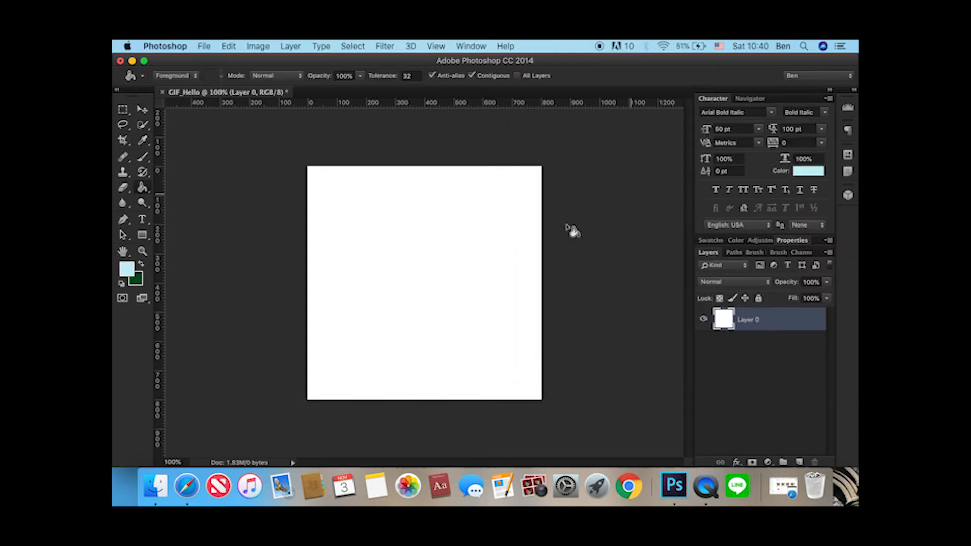
{"action": "left_click", "coordinate": [493, 254]}
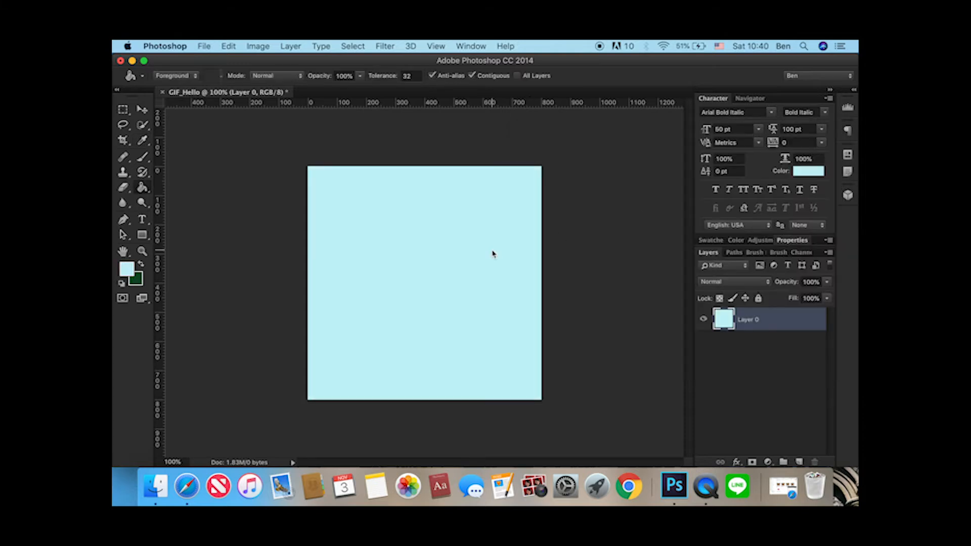
Add the text HELLO in dark teal #0a5c66 on a new layer and center it on the canvas.
{"action": "left_click", "coordinate": [144, 109]}
{"action": "left_click", "coordinate": [728, 341]}
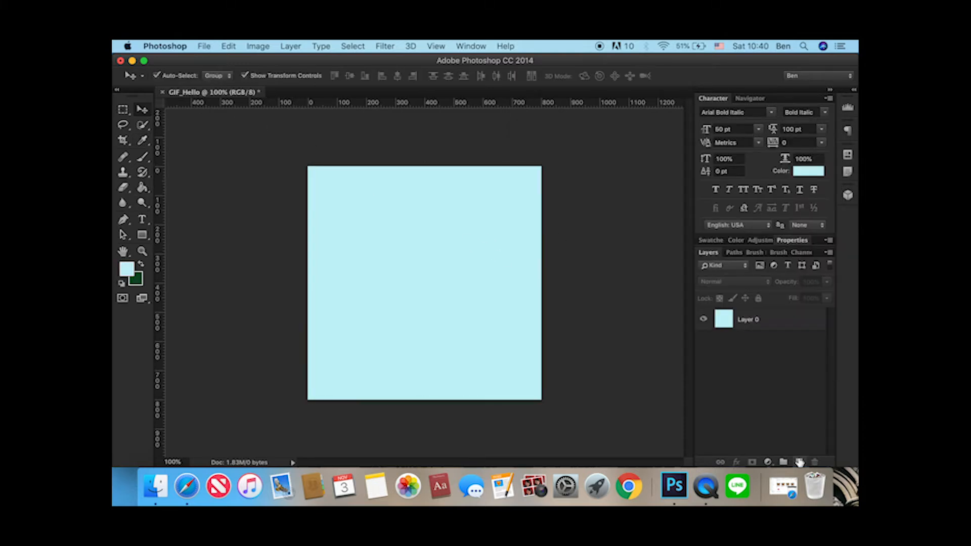
{"action": "left_click", "coordinate": [799, 462]}
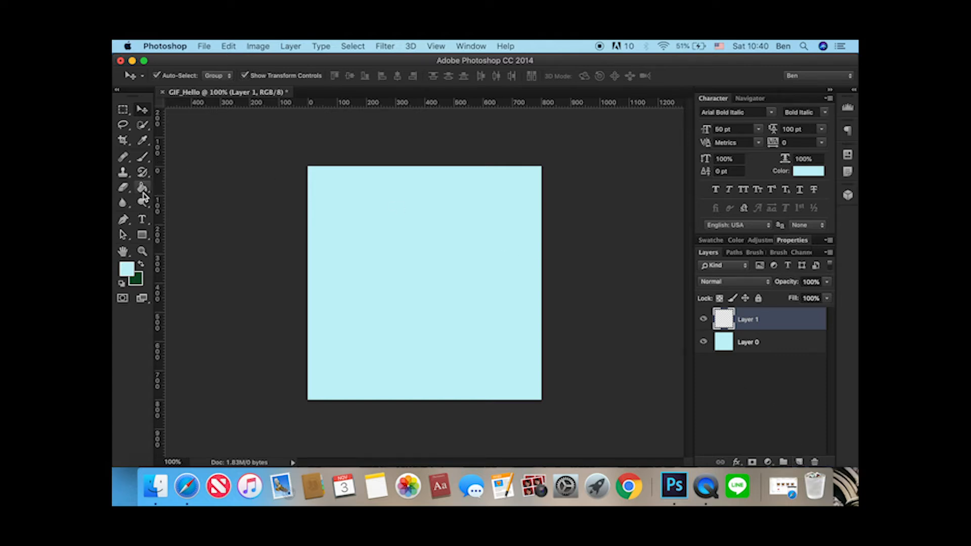
{"action": "left_click", "coordinate": [142, 221]}
{"action": "left_click", "coordinate": [414, 283]}
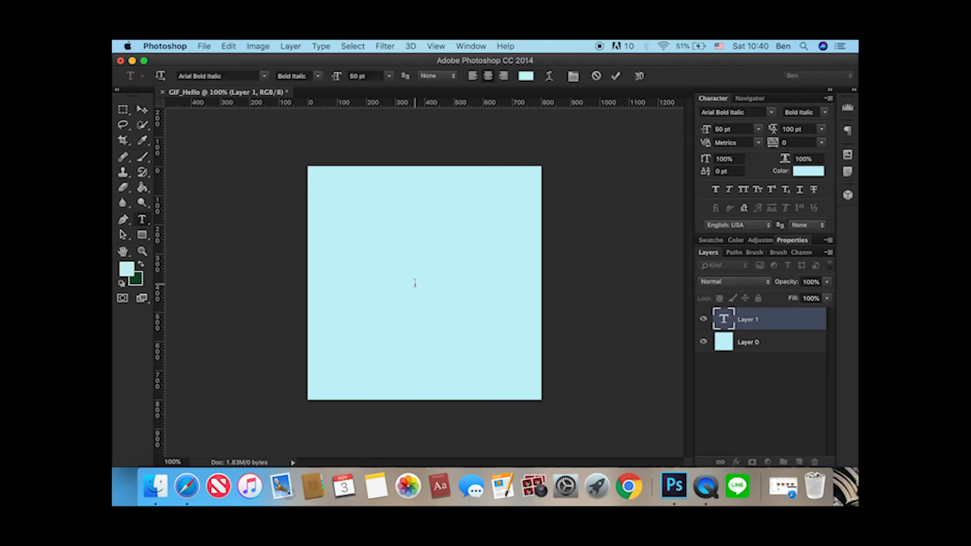
{"action": "left_click", "coordinate": [526, 76]}
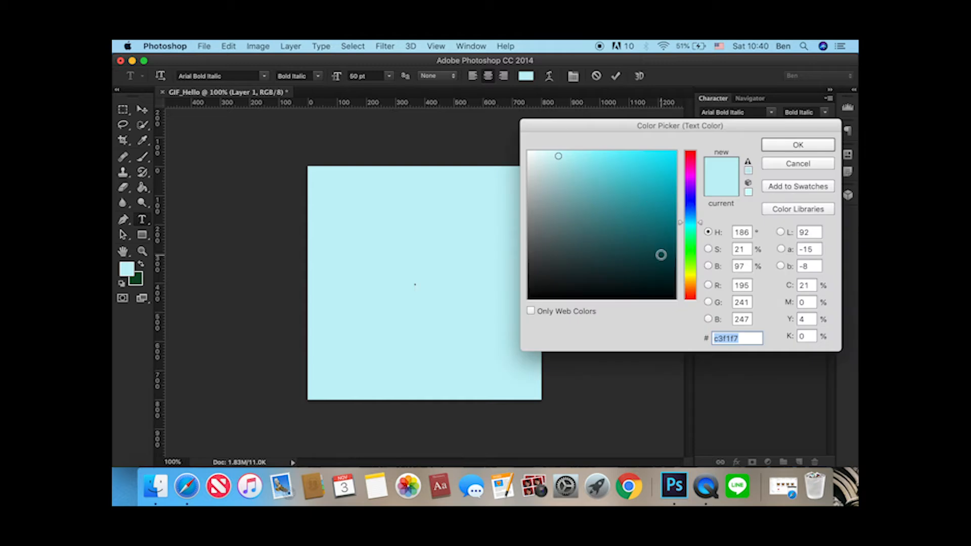
{"action": "left_click", "coordinate": [661, 239]}
{"action": "left_click", "coordinate": [780, 146]}
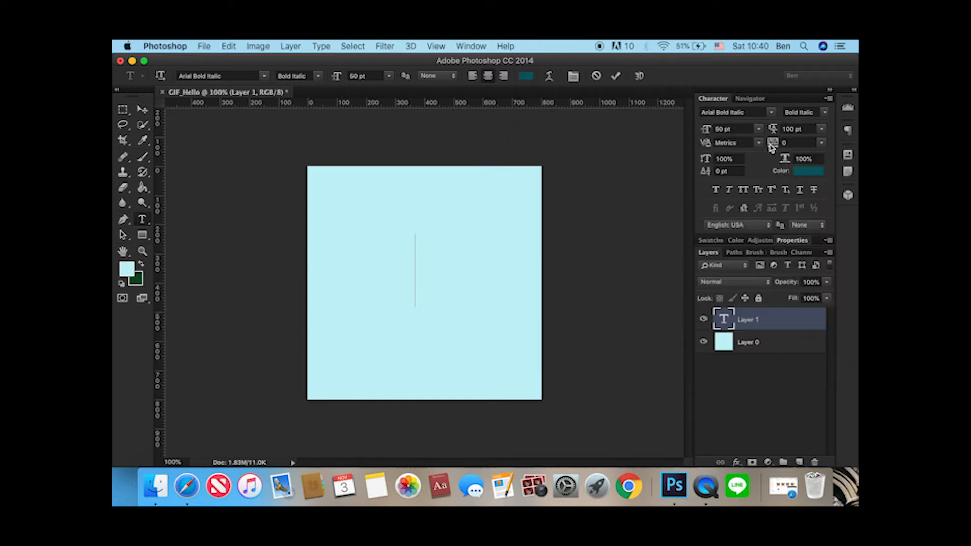
{"action": "type", "text": "HELLO"}
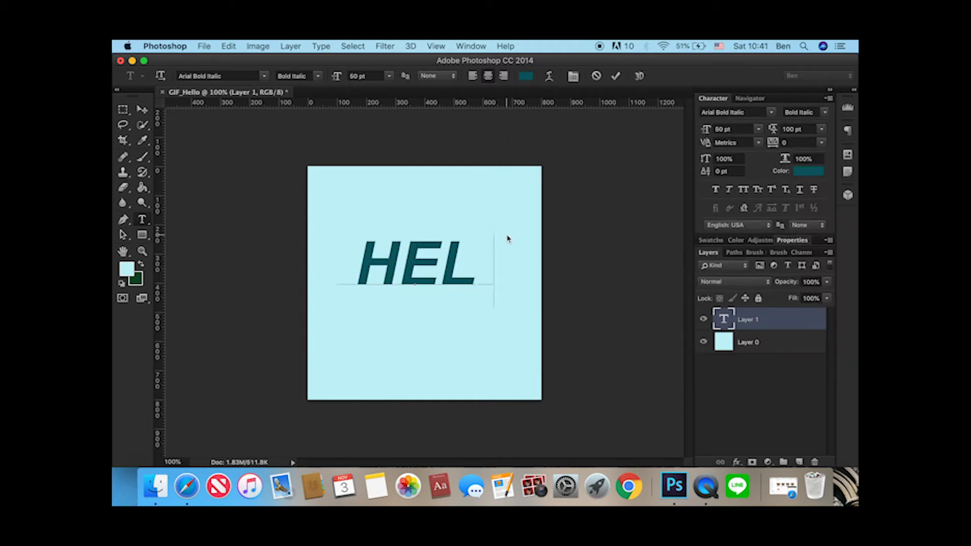
{"action": "left_click", "coordinate": [142, 109]}
{"action": "left_click_drag", "start_coordinate": [447, 265], "coordinate": [455, 284]}
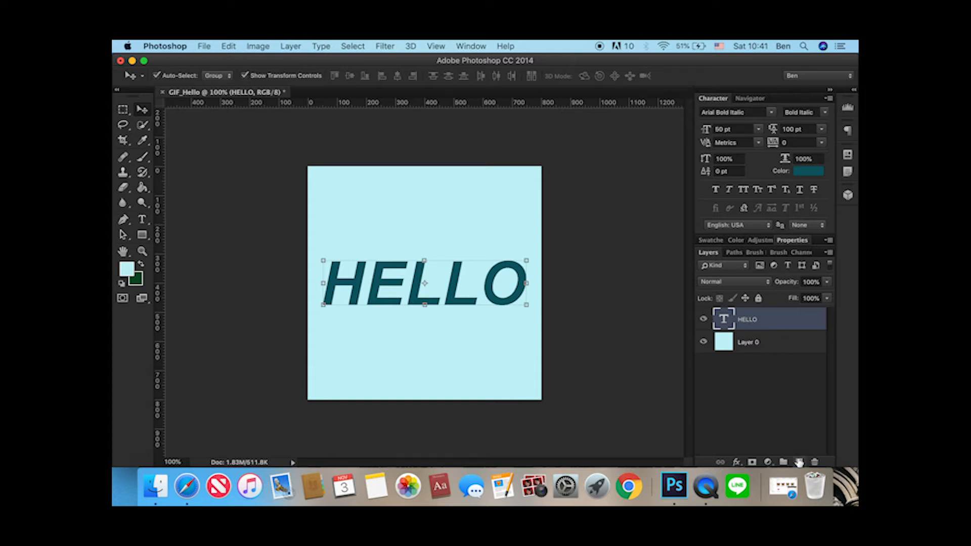
Add a second HELLO text on a new layer, placed above the first word on the canvas.
{"action": "left_click", "coordinate": [797, 462]}
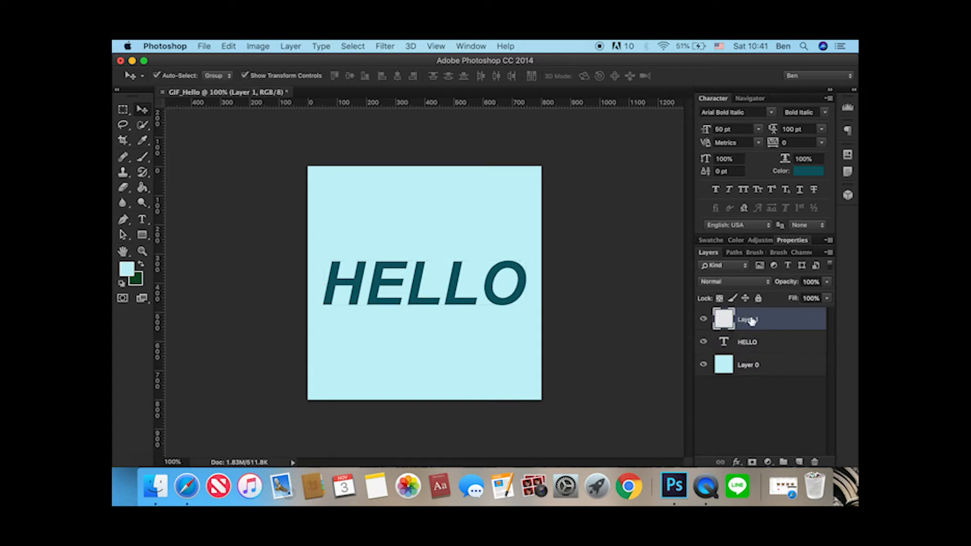
{"action": "left_click", "coordinate": [143, 221]}
{"action": "left_click", "coordinate": [380, 241]}
{"action": "type", "text": "HE"}
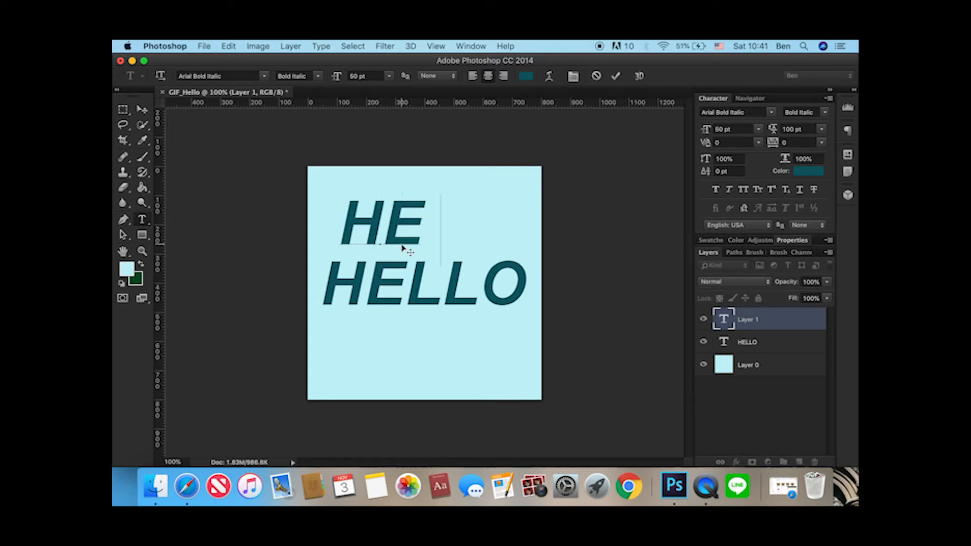
{"action": "type", "text": "LLO"}
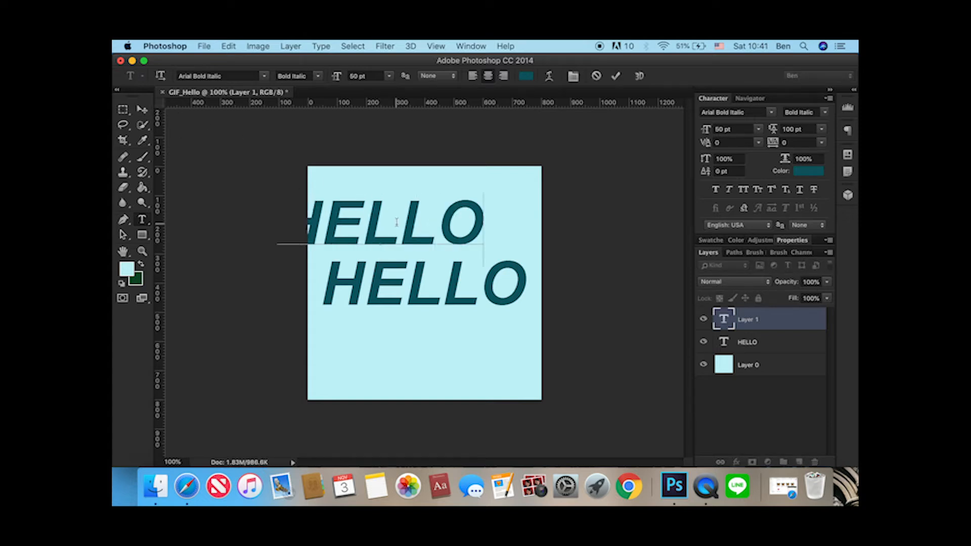
Recolor the second HELLO to brighter teal #119dae and move it exactly over the first one.
{"action": "double_click", "coordinate": [396, 222]}
{"action": "left_click", "coordinate": [527, 77]}
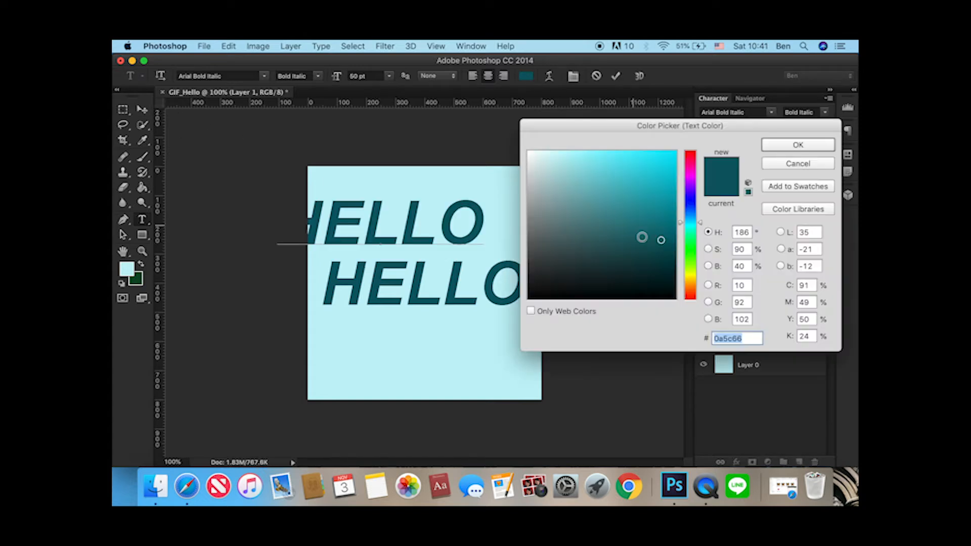
{"action": "left_click", "coordinate": [661, 197]}
{"action": "key", "text": "Return"}
{"action": "left_click", "coordinate": [142, 109]}
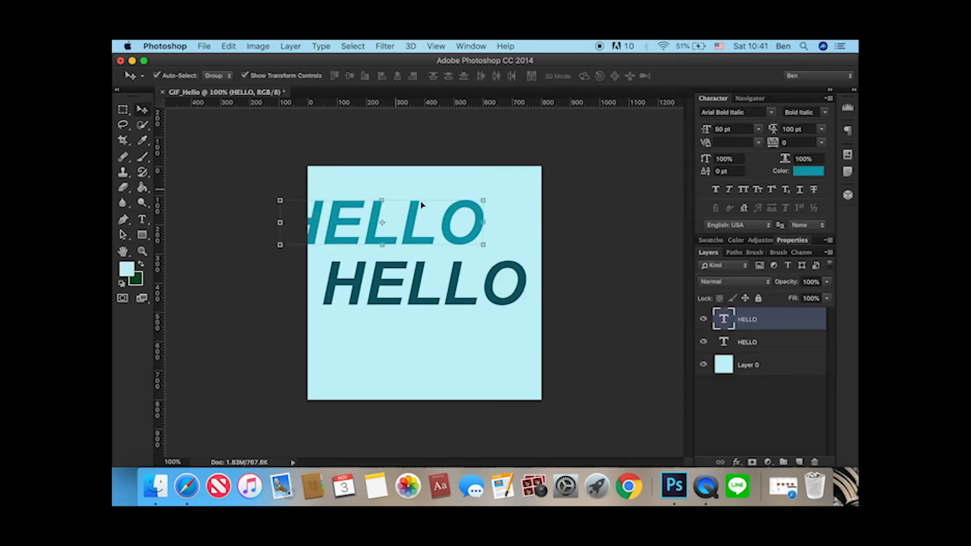
{"action": "left_click_drag", "start_coordinate": [447, 221], "coordinate": [490, 283]}
{"action": "left_click", "coordinate": [597, 257]}
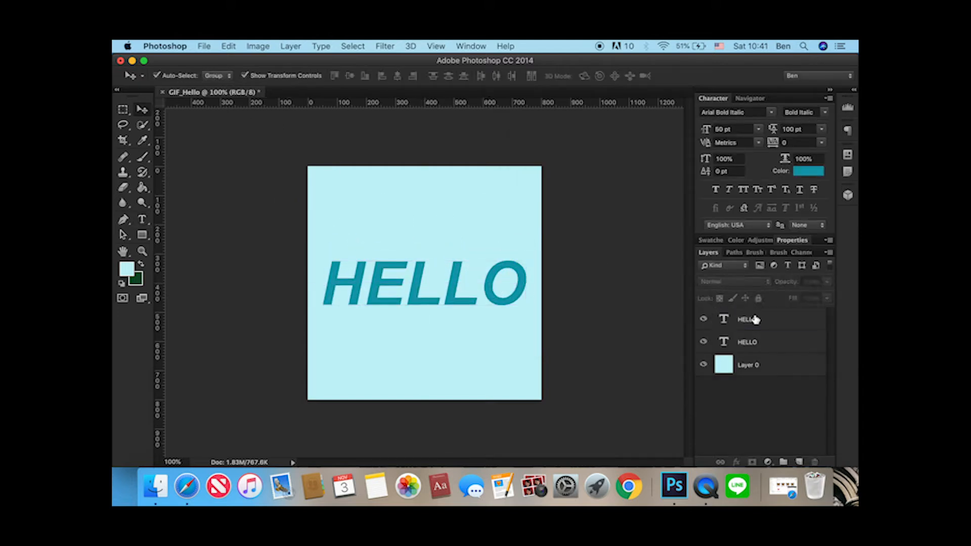
Add a third HELLO text on a new layer near the upper edge of the canvas.
{"action": "left_click", "coordinate": [799, 461]}
{"action": "key", "text": "t"}
{"action": "left_click", "coordinate": [414, 225]}
{"action": "type", "text": "HELLO"}
Recolor the third HELLO to grayish teal #556c6f and move it exactly over the other two.
{"action": "key", "text": "super+a"}
{"action": "left_click", "coordinate": [526, 75]}
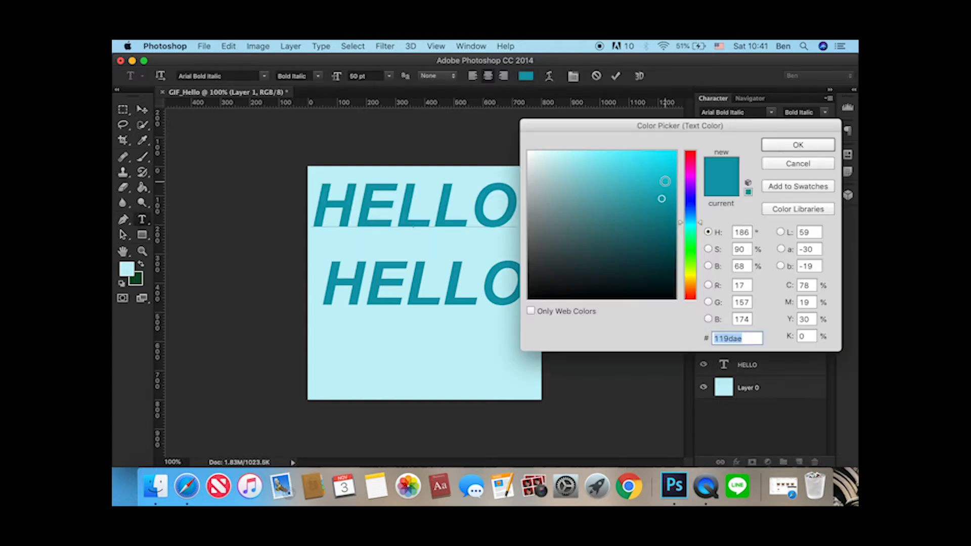
{"action": "left_click", "coordinate": [619, 239]}
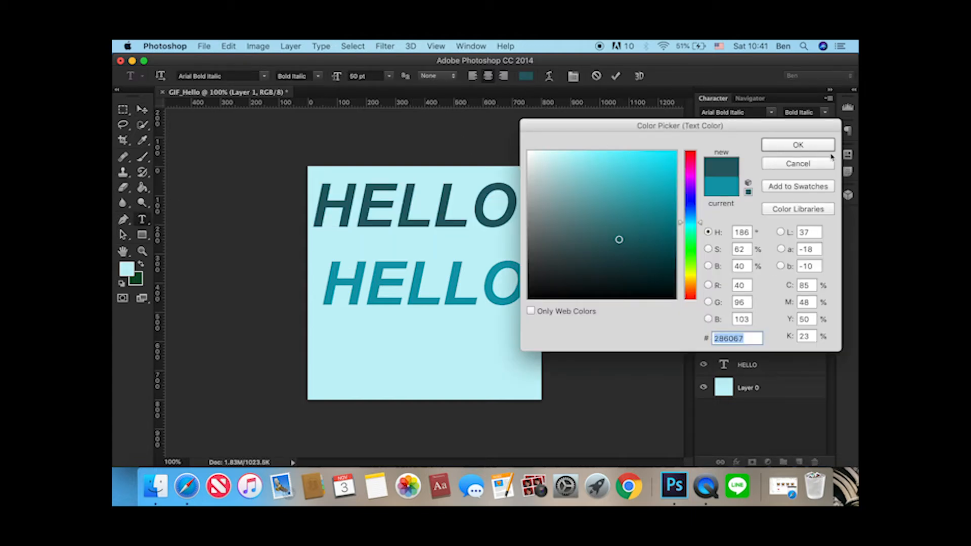
{"action": "left_click", "coordinate": [568, 251]}
{"action": "left_click", "coordinate": [562, 234]}
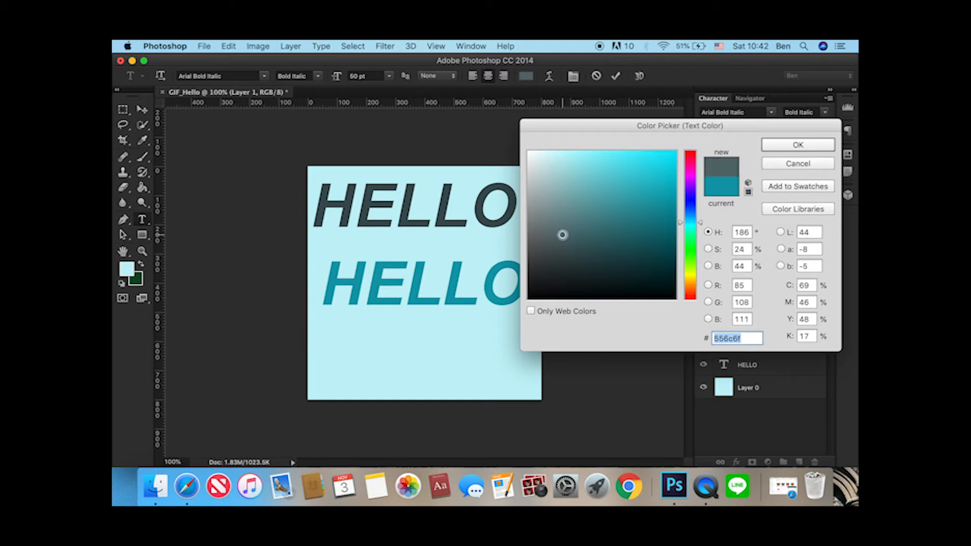
{"action": "left_click", "coordinate": [809, 146]}
{"action": "left_click", "coordinate": [142, 109]}
{"action": "left_click_drag", "start_coordinate": [444, 213], "coordinate": [454, 290]}
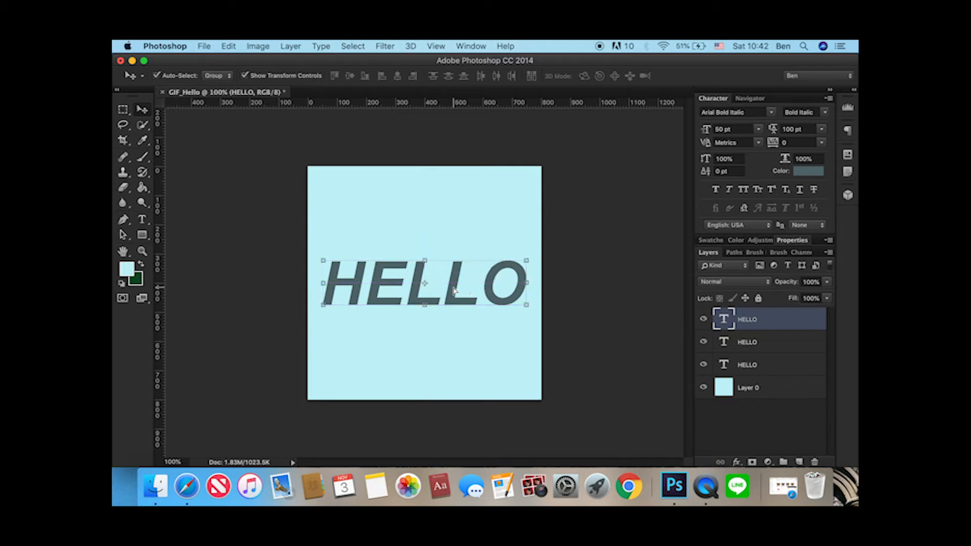
{"action": "left_click", "coordinate": [557, 226]}
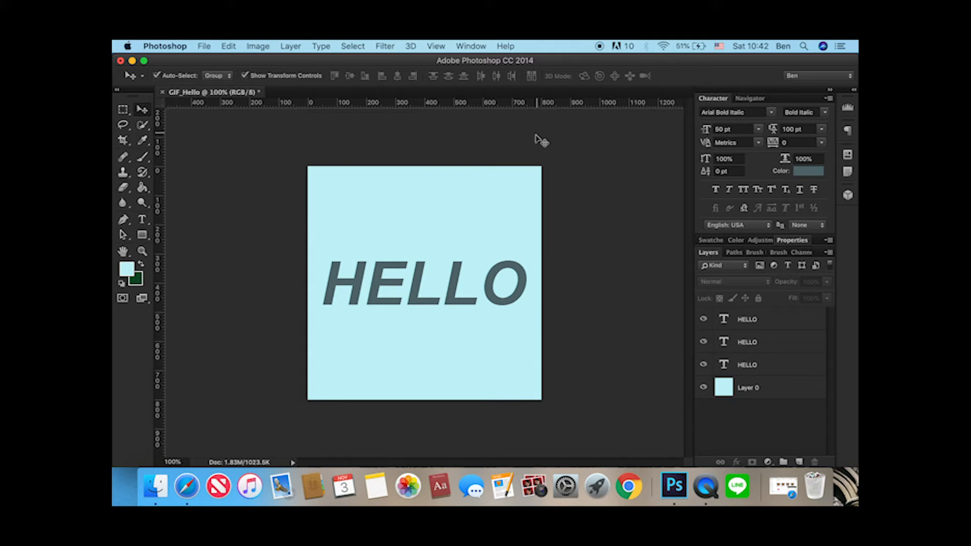
Examine the three stacked HELLO layers by selecting each one and switching layer visibility off and back on.
{"action": "left_click", "coordinate": [773, 321]}
{"action": "left_click", "coordinate": [775, 342]}
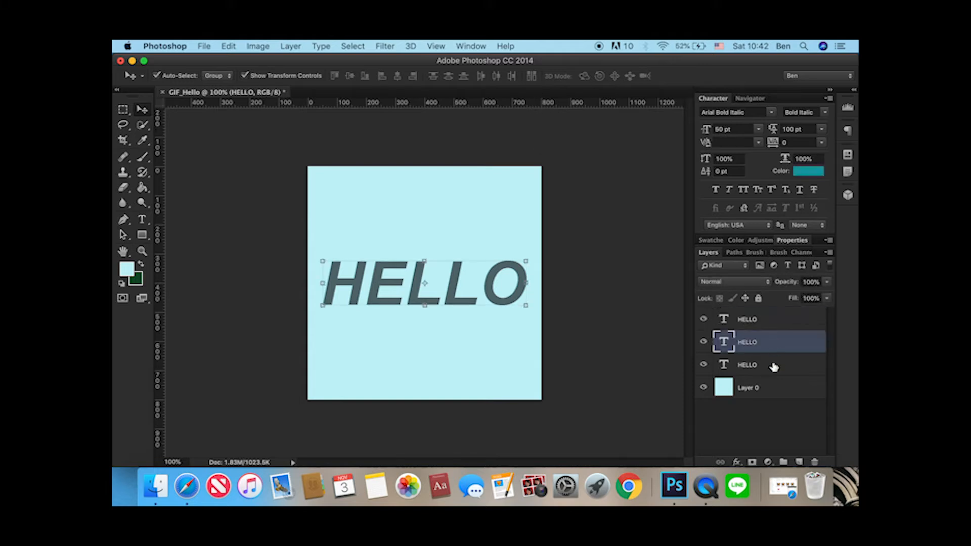
{"action": "left_click", "coordinate": [774, 365]}
{"action": "left_click", "coordinate": [703, 365]}
{"action": "left_click", "coordinate": [704, 345]}
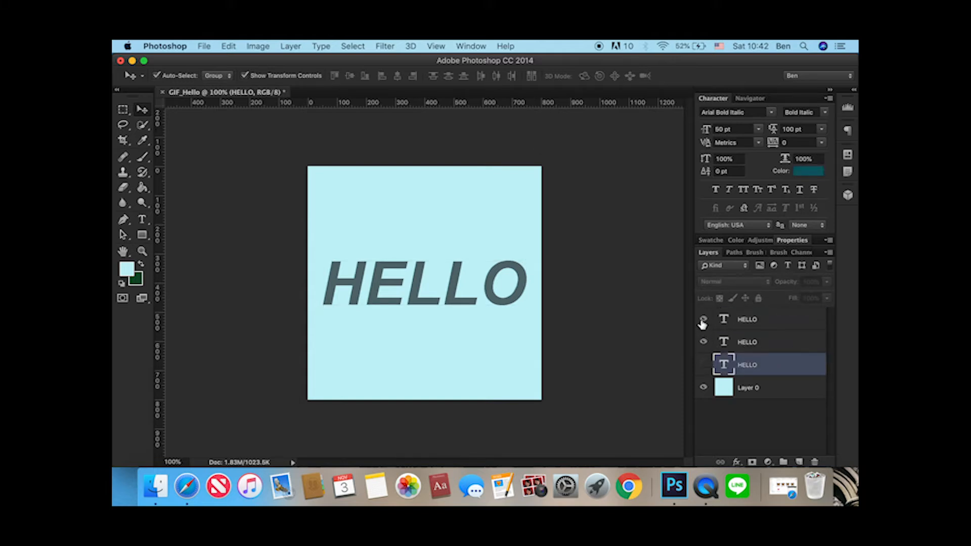
{"action": "left_click", "coordinate": [703, 322]}
{"action": "left_click", "coordinate": [703, 320]}
{"action": "left_click", "coordinate": [703, 365]}
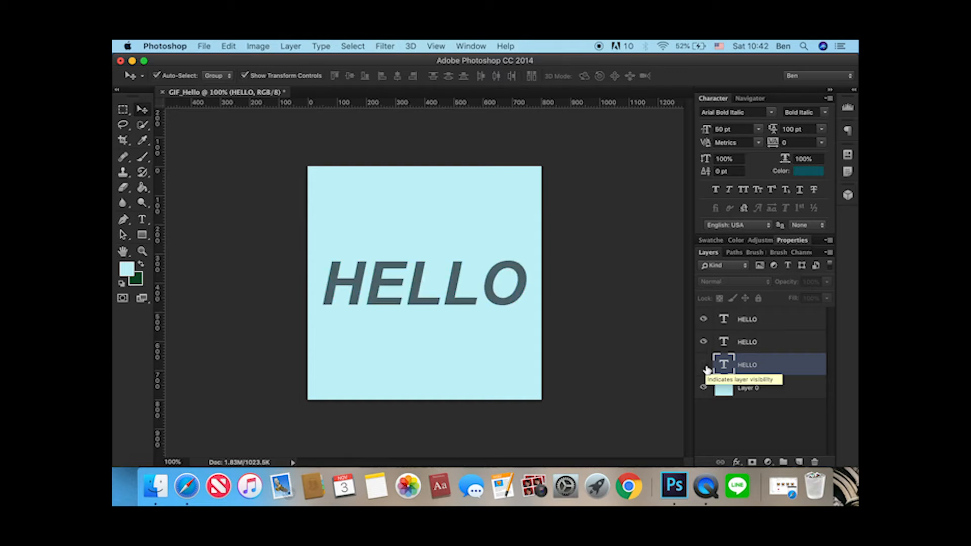
{"action": "left_click", "coordinate": [627, 316]}
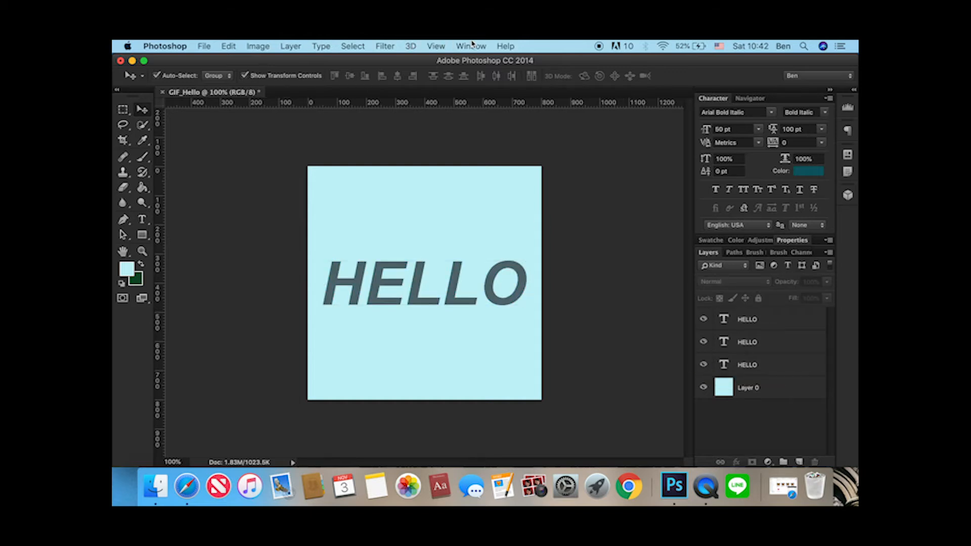
Switch to the Motion workspace and create a frame animation in the timeline.
{"action": "left_click", "coordinate": [472, 45]}
{"action": "mouse_move", "coordinate": [551, 75]}
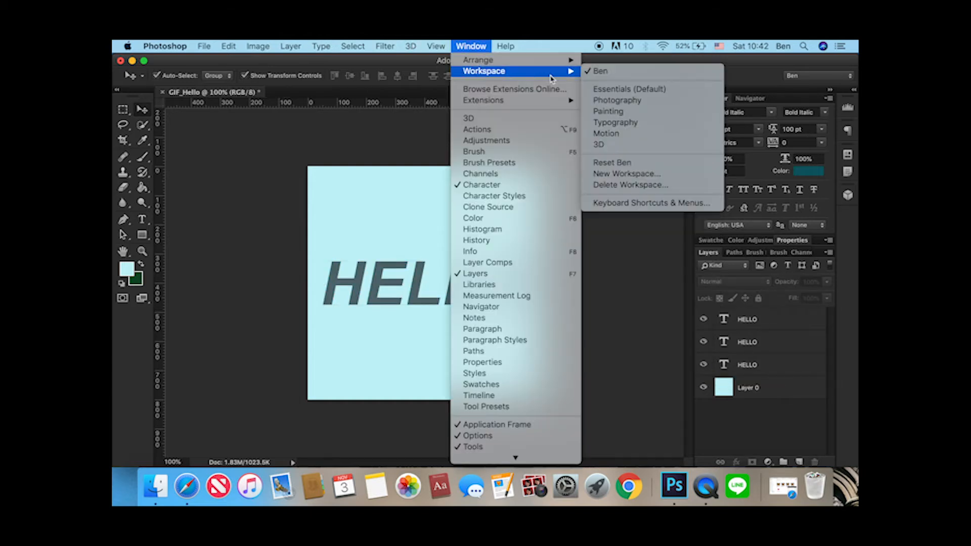
{"action": "left_click", "coordinate": [617, 133]}
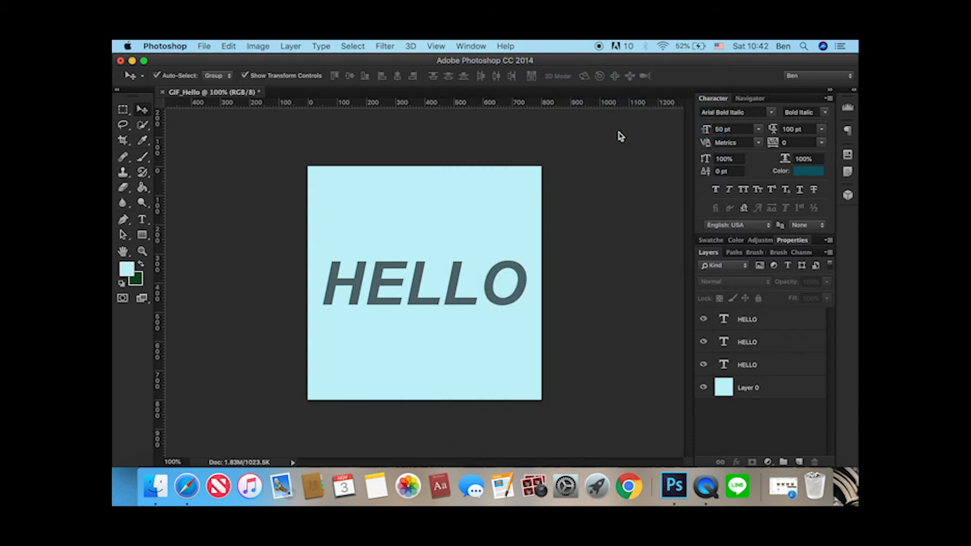
{"action": "left_click", "coordinate": [587, 209]}
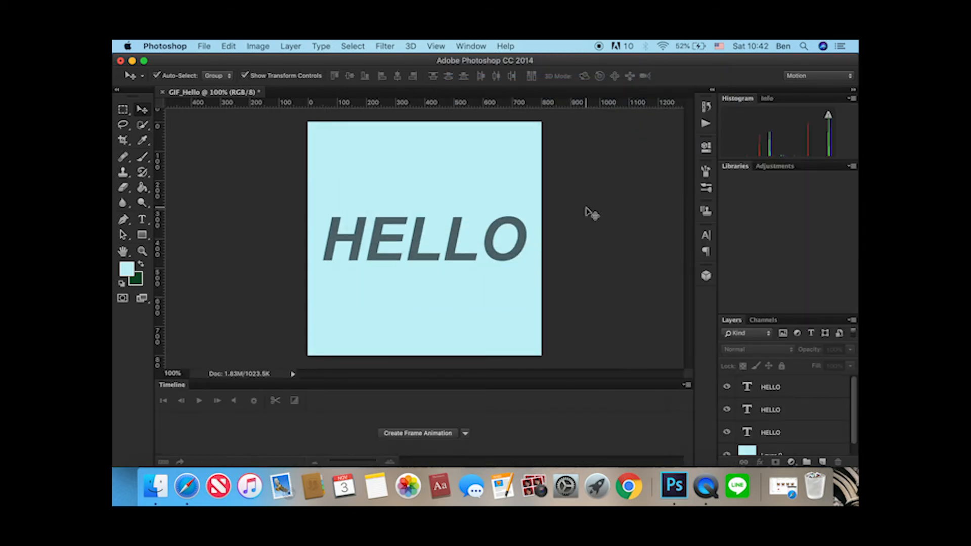
{"action": "left_click", "coordinate": [428, 436]}
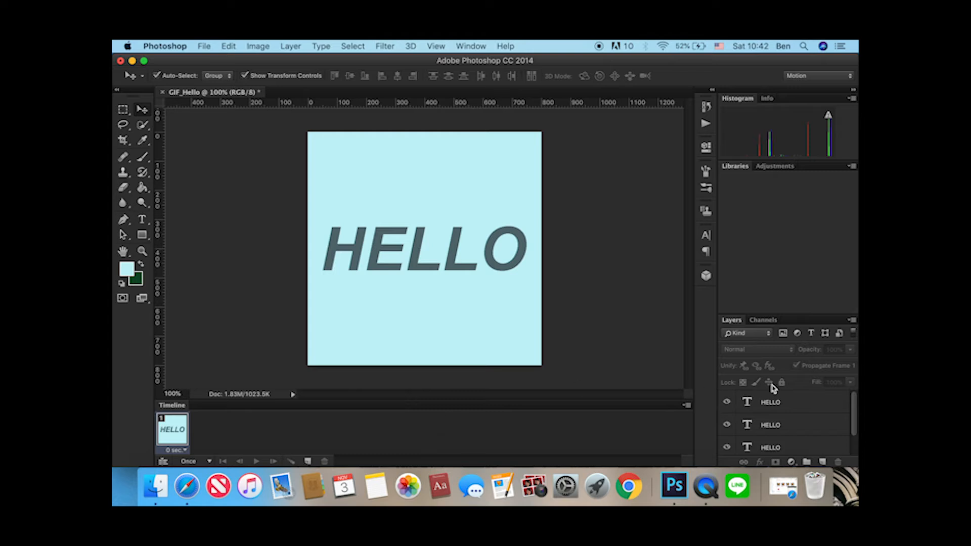
Duplicate the first animation frame twice so the timeline holds three frames.
{"action": "left_click", "coordinate": [806, 411]}
{"action": "left_click", "coordinate": [803, 428]}
{"action": "left_click", "coordinate": [797, 450]}
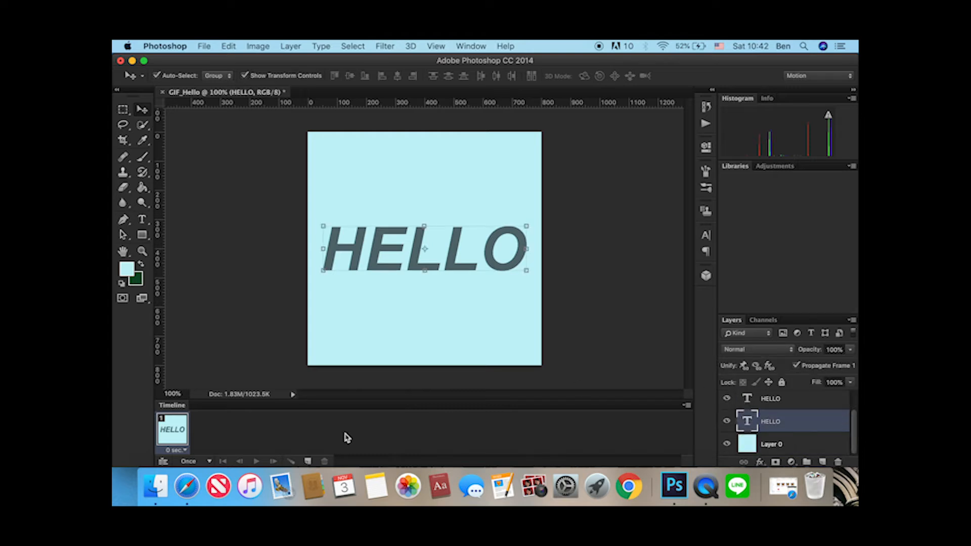
{"action": "left_click", "coordinate": [308, 460]}
{"action": "left_click", "coordinate": [308, 460]}
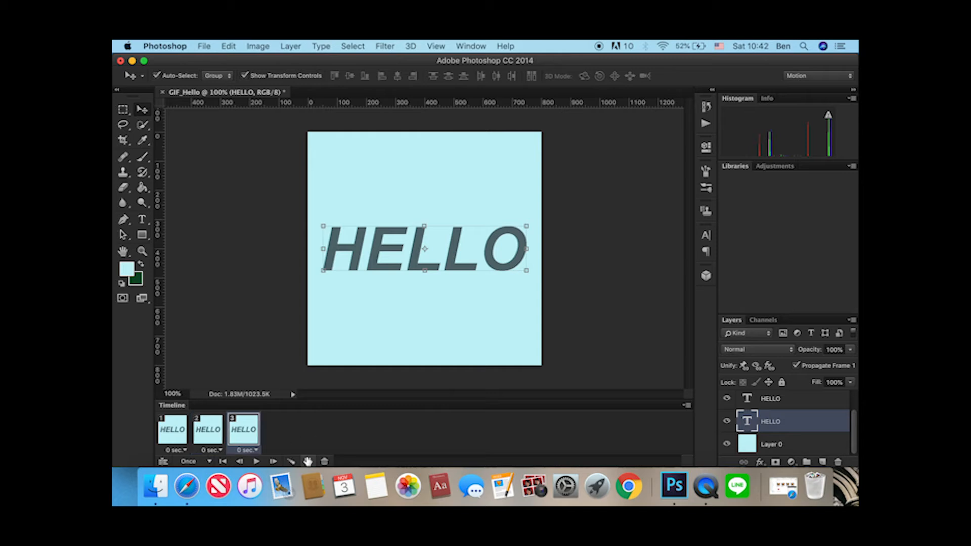
In frame 1, hide the upper two HELLO layers so only the lowest HELLO shows over the background.
{"action": "left_click", "coordinate": [175, 434]}
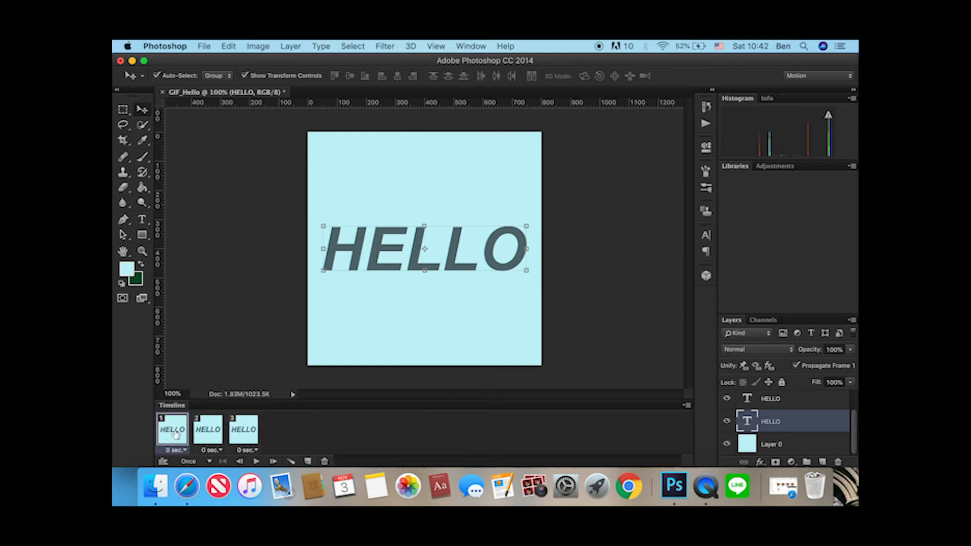
{"action": "scroll", "coordinate": [748, 416], "scroll_direction": "up", "scroll_amount": 2}
{"action": "left_click", "coordinate": [726, 415]}
{"action": "left_click", "coordinate": [727, 392]}
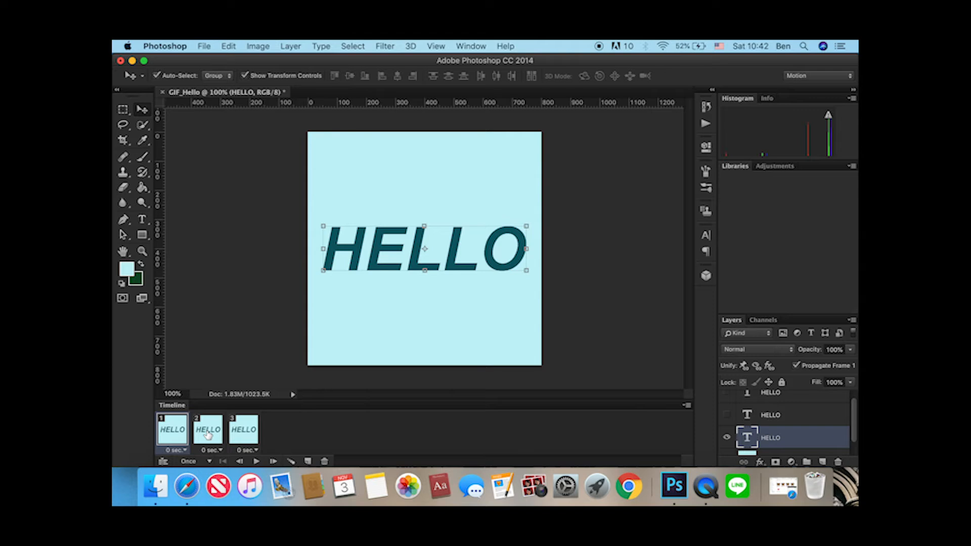
In frame 2, hide the lowest HELLO layer and show only the middle HELLO over the background.
{"action": "left_click", "coordinate": [207, 434]}
{"action": "left_click", "coordinate": [727, 437]}
{"action": "left_click", "coordinate": [727, 415]}
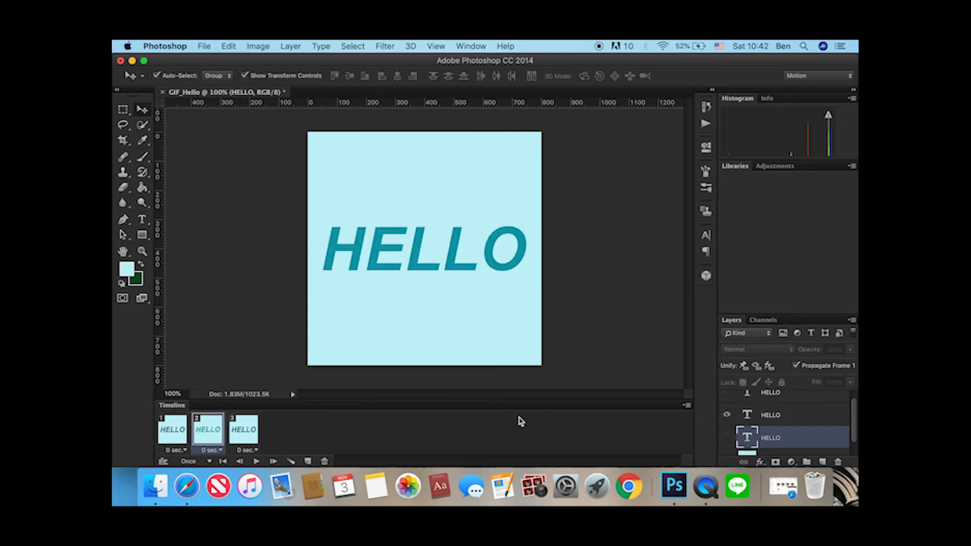
In frame 3, hide the lowest HELLO layer and show only the topmost HELLO over the background.
{"action": "left_click", "coordinate": [257, 430]}
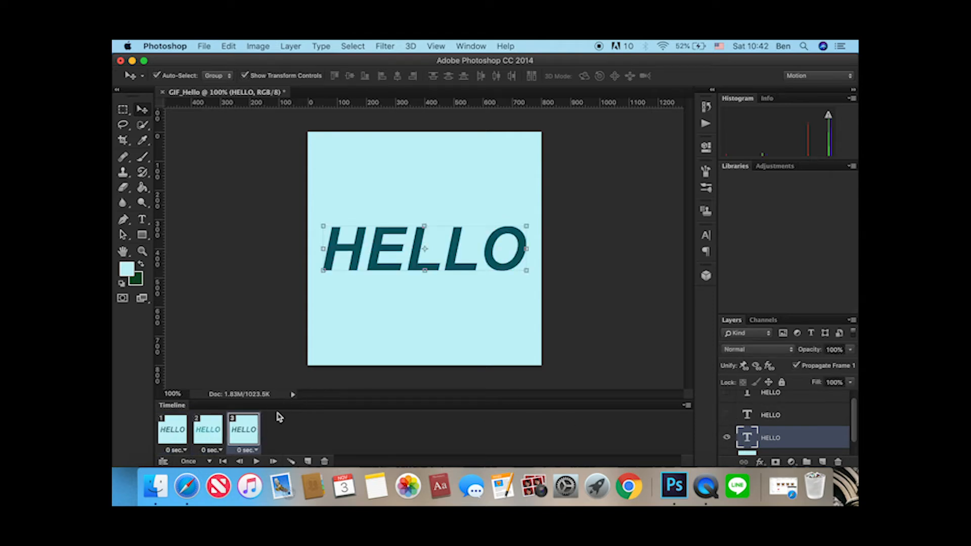
{"action": "left_click", "coordinate": [726, 438]}
{"action": "left_click", "coordinate": [726, 394]}
{"action": "scroll", "coordinate": [754, 413], "scroll_direction": "up", "scroll_amount": 1}
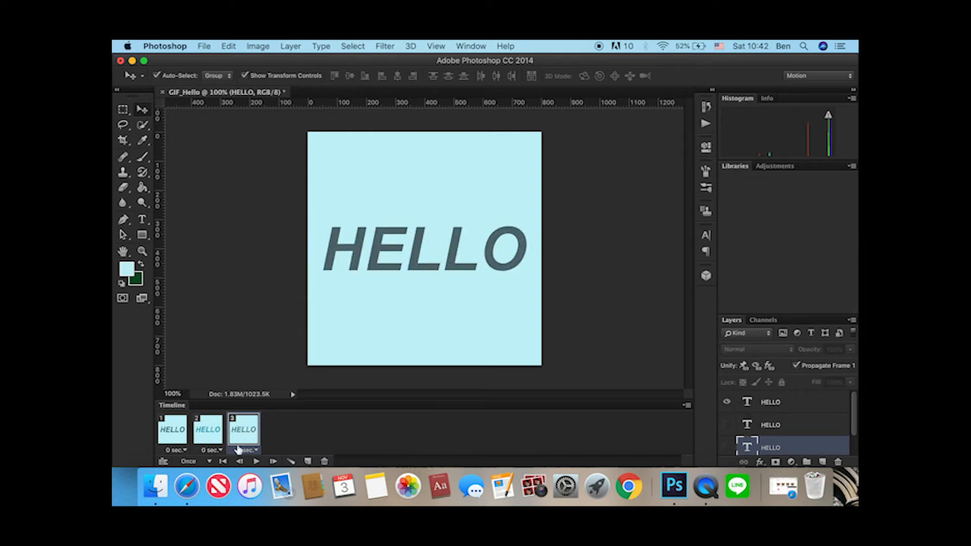
Set the delay of all three frames to 0.5 seconds and the looping option to Forever.
{"action": "left_click", "coordinate": [162, 425]}
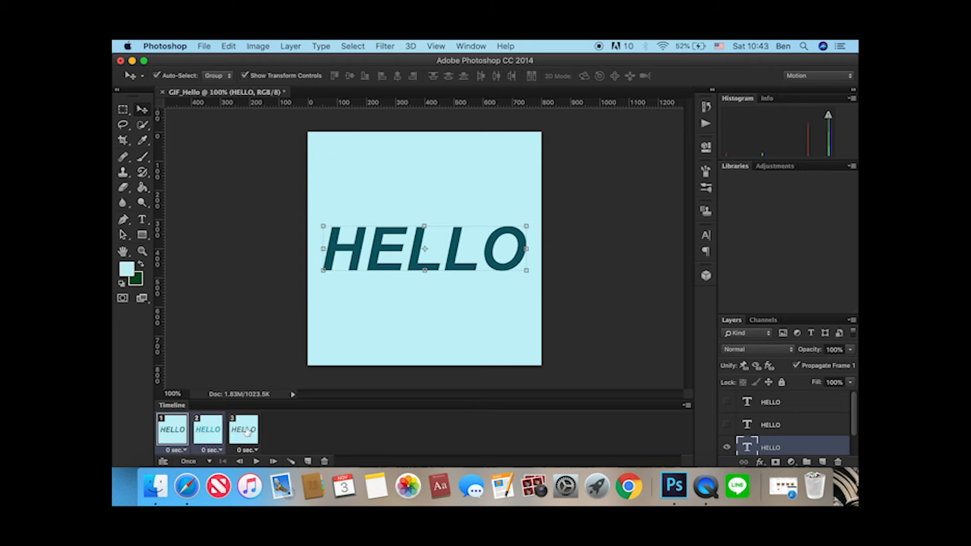
{"action": "left_click", "coordinate": [185, 450]}
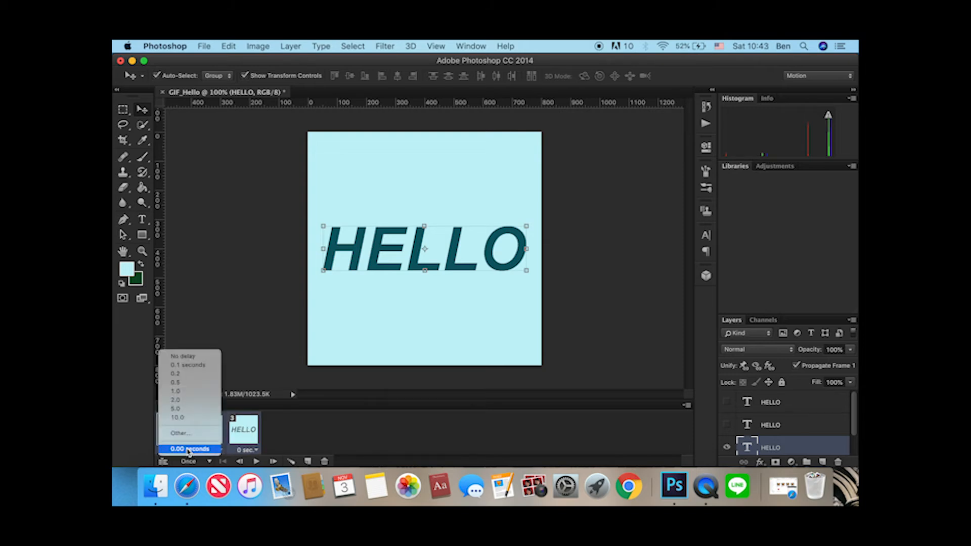
{"action": "left_click", "coordinate": [180, 383]}
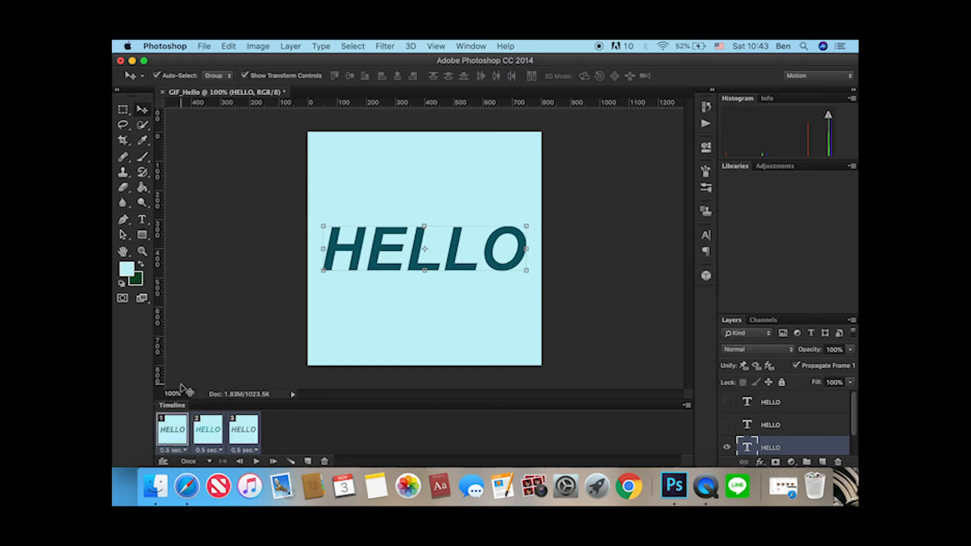
{"action": "left_click", "coordinate": [209, 462]}
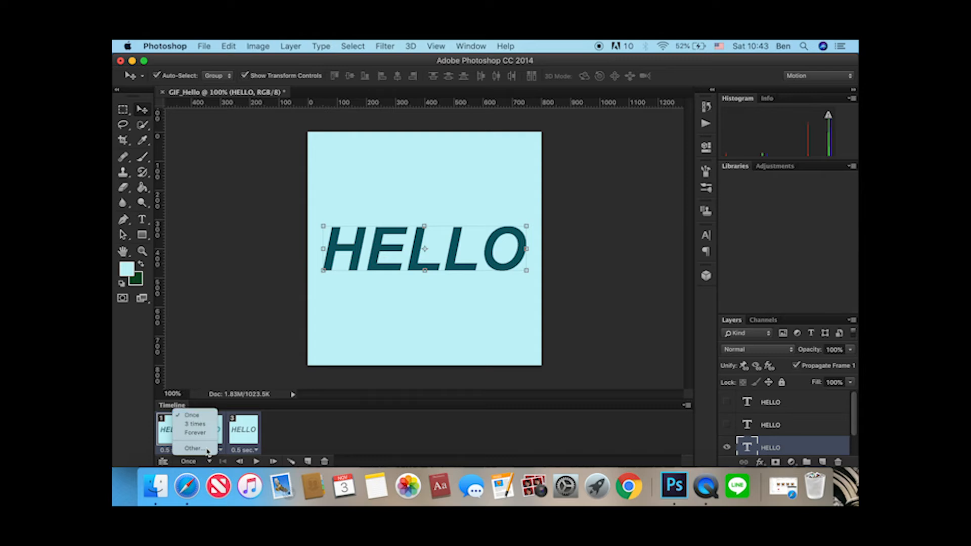
{"action": "left_click", "coordinate": [195, 432]}
Play and stop the looping HELLO animation, and check its second and third frames.
{"action": "left_click", "coordinate": [256, 461]}
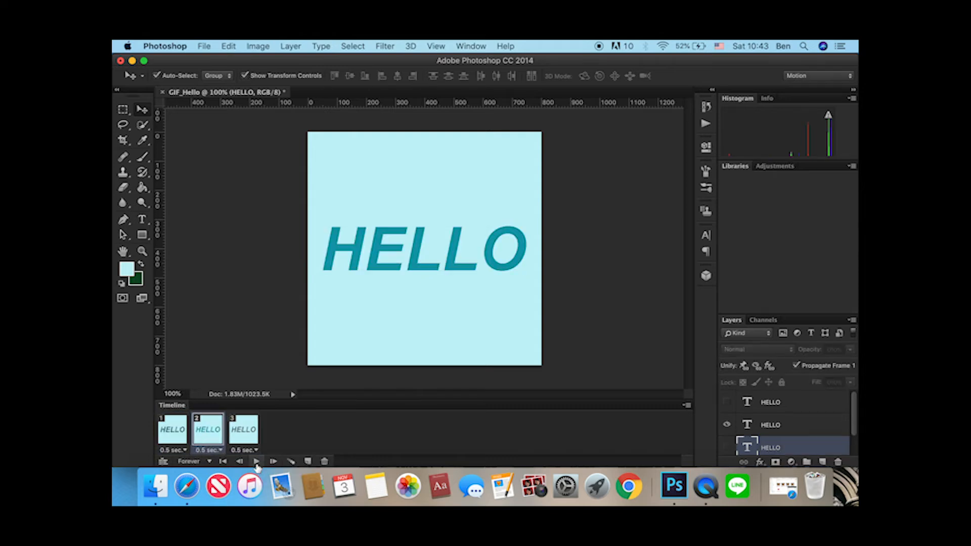
{"action": "left_click", "coordinate": [257, 461]}
{"action": "left_click", "coordinate": [257, 462]}
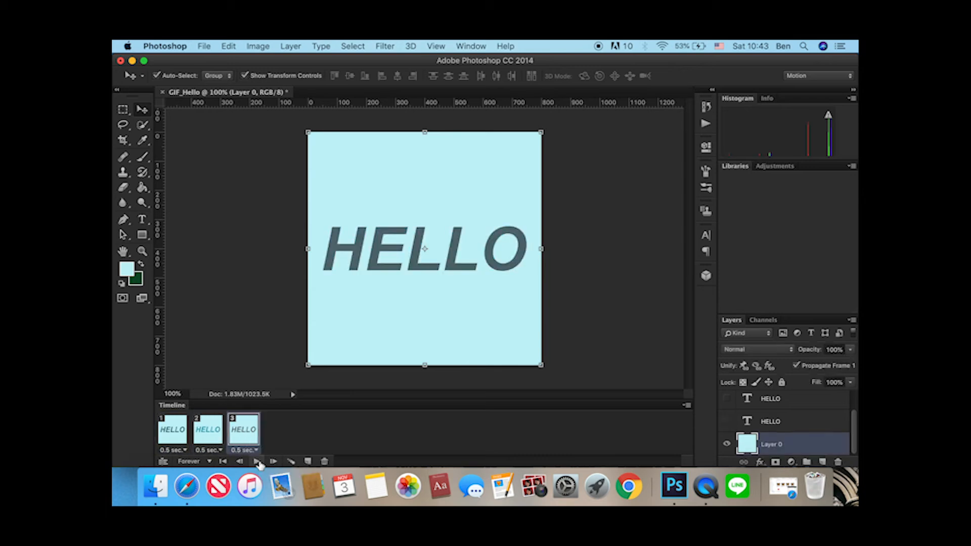
{"action": "left_click", "coordinate": [208, 430]}
{"action": "left_click", "coordinate": [244, 431]}
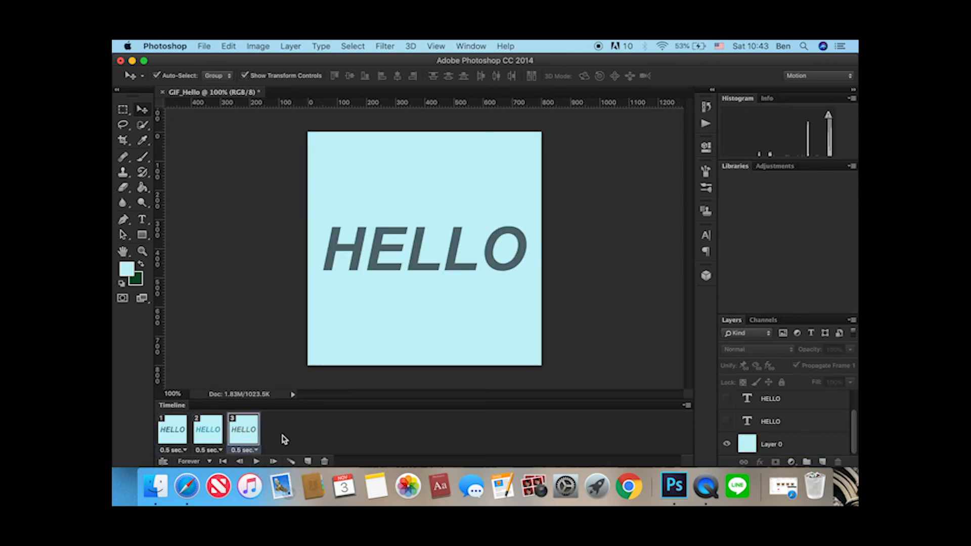
Save the document to the Desktop as GIF_Hello.psd in Photoshop format, keeping layers and the embedded color profile.
{"action": "left_click", "coordinate": [205, 46]}
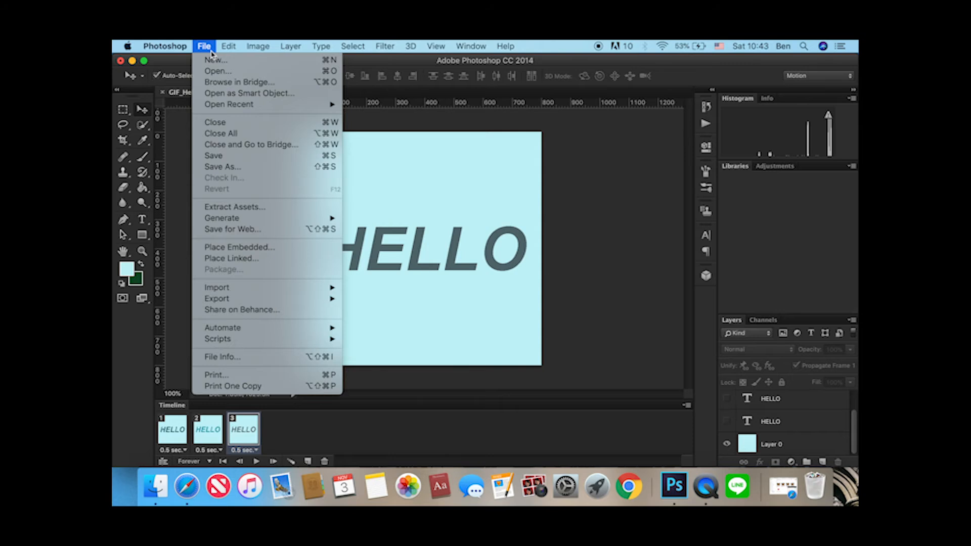
{"action": "left_click", "coordinate": [242, 171]}
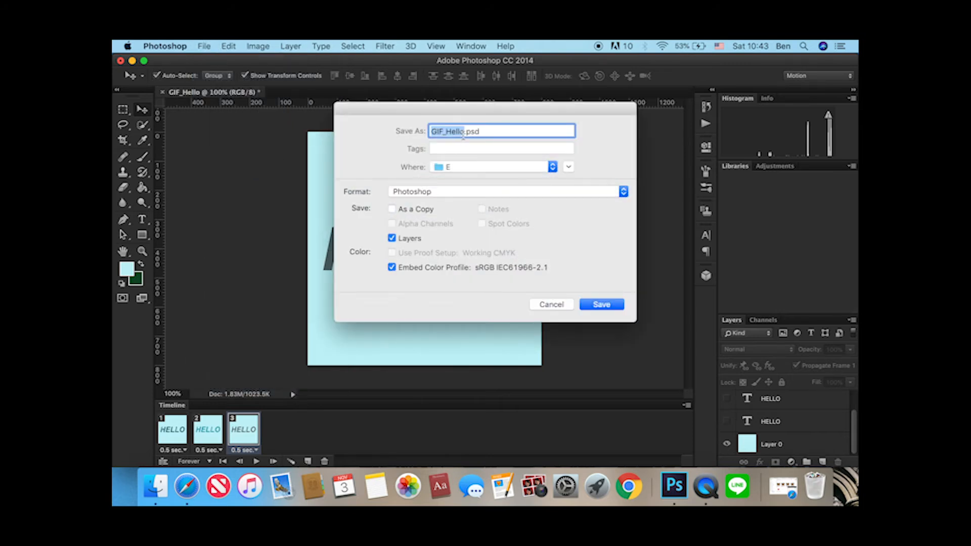
{"action": "left_click", "coordinate": [467, 171]}
{"action": "left_click", "coordinate": [460, 181]}
{"action": "left_click", "coordinate": [601, 303]}
{"action": "left_click", "coordinate": [629, 209]}
Export the animation for web as GIF_Hello.gif to the Desktop, with 256 colors, 800 × 800 px and looping Forever.
{"action": "left_click", "coordinate": [205, 45]}
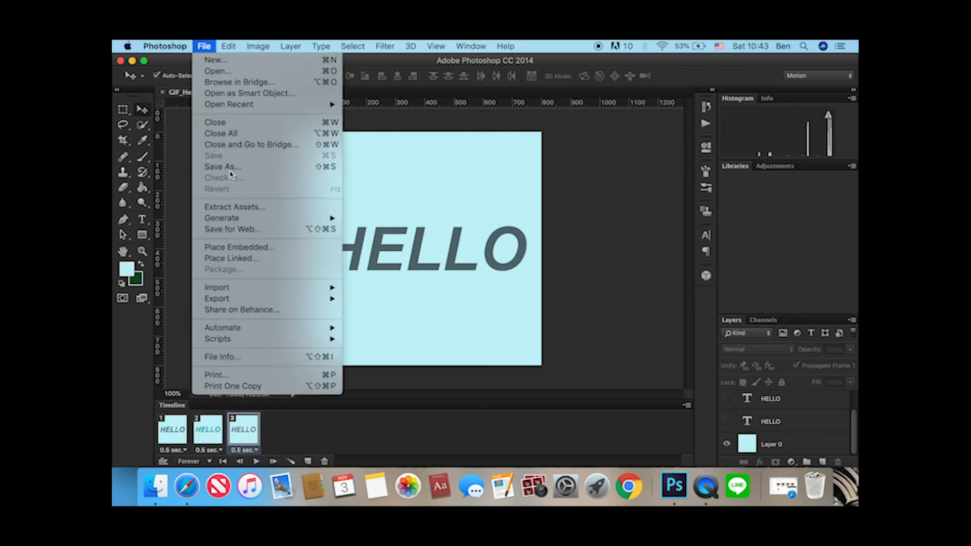
{"action": "left_click", "coordinate": [237, 228]}
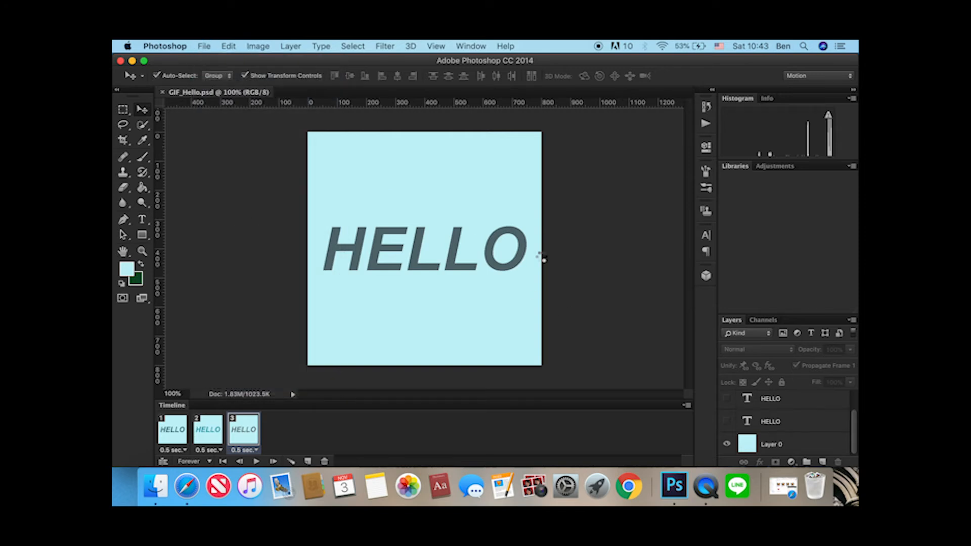
{"action": "left_click", "coordinate": [144, 60]}
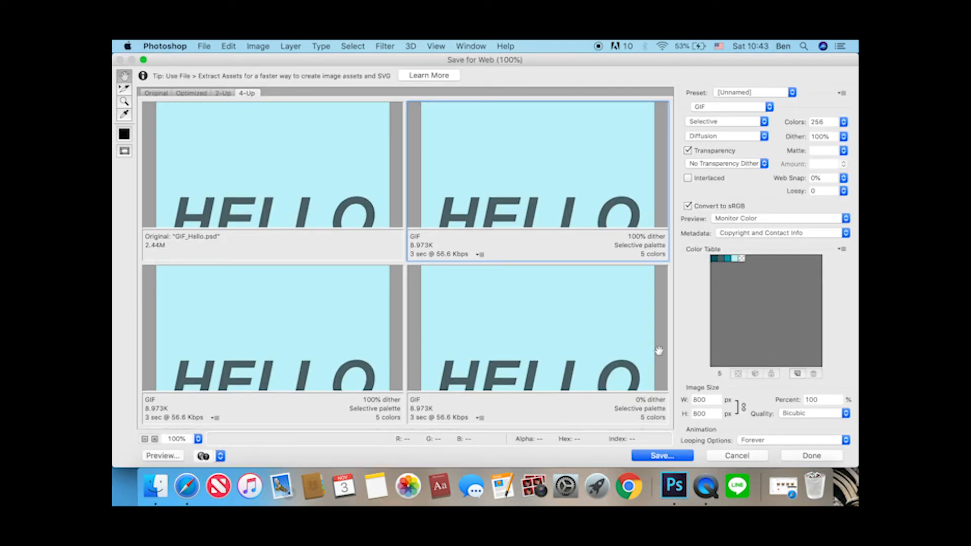
{"action": "left_click", "coordinate": [664, 456]}
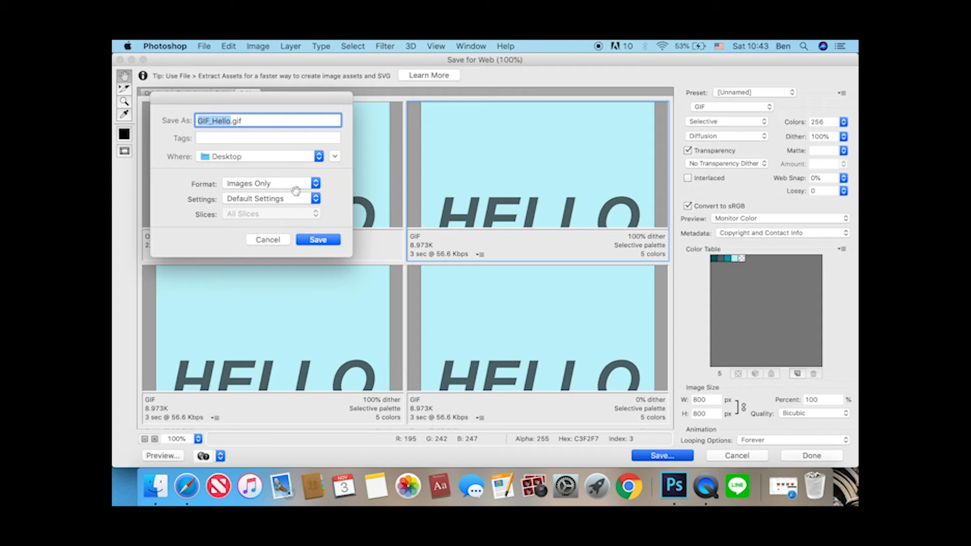
{"action": "left_click", "coordinate": [317, 240]}
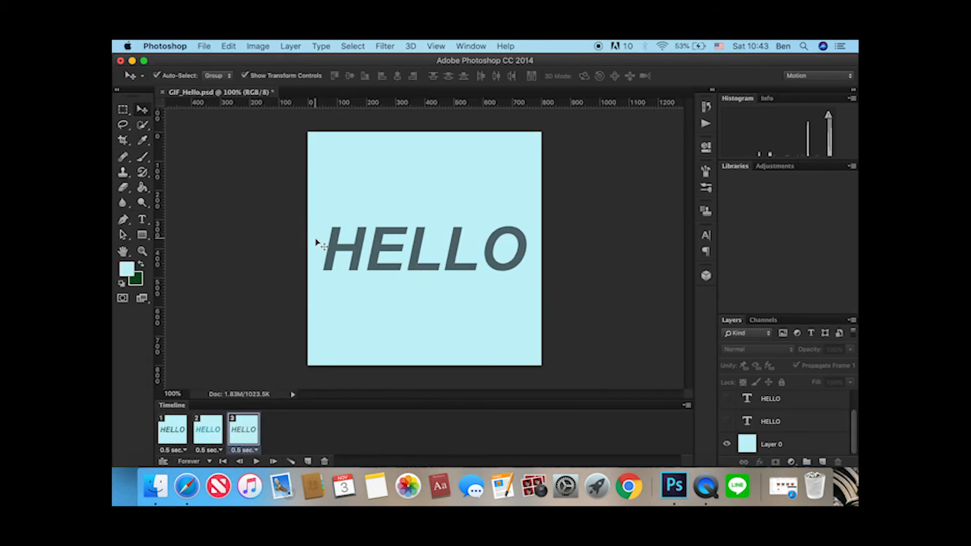
Minimize Photoshop and open GIF_Hello.gif from the desktop in Safari to view the exported animation.
{"action": "left_click", "coordinate": [132, 61]}
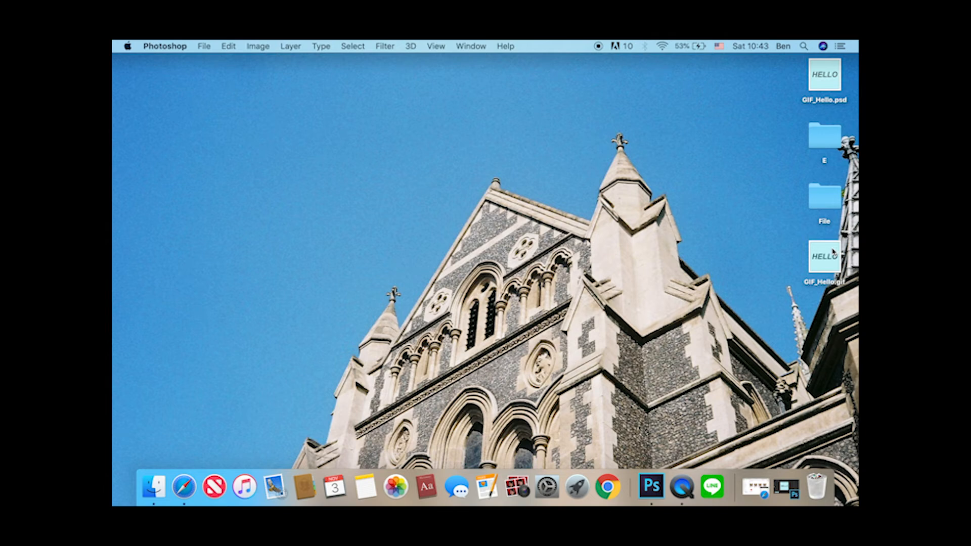
{"action": "right_click", "coordinate": [832, 250]}
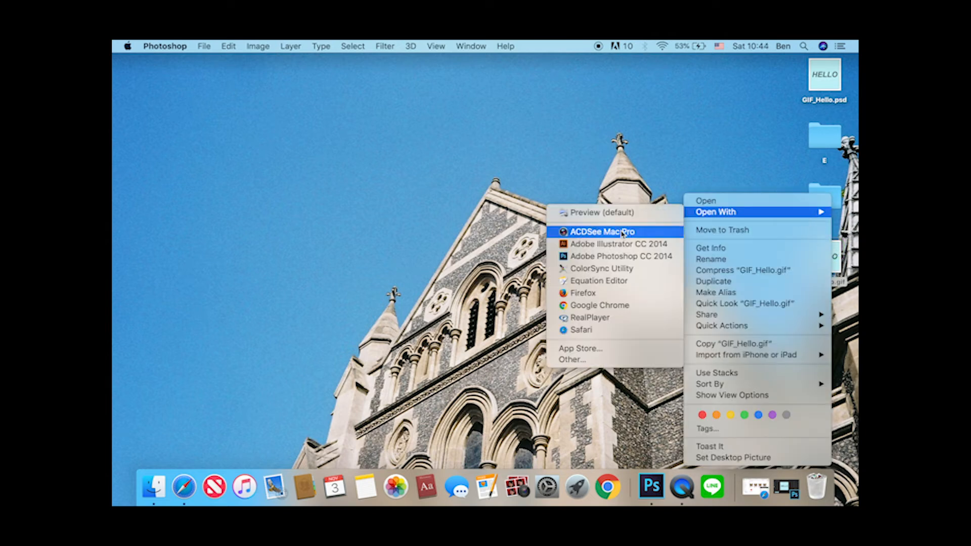
{"action": "left_click", "coordinate": [601, 329]}
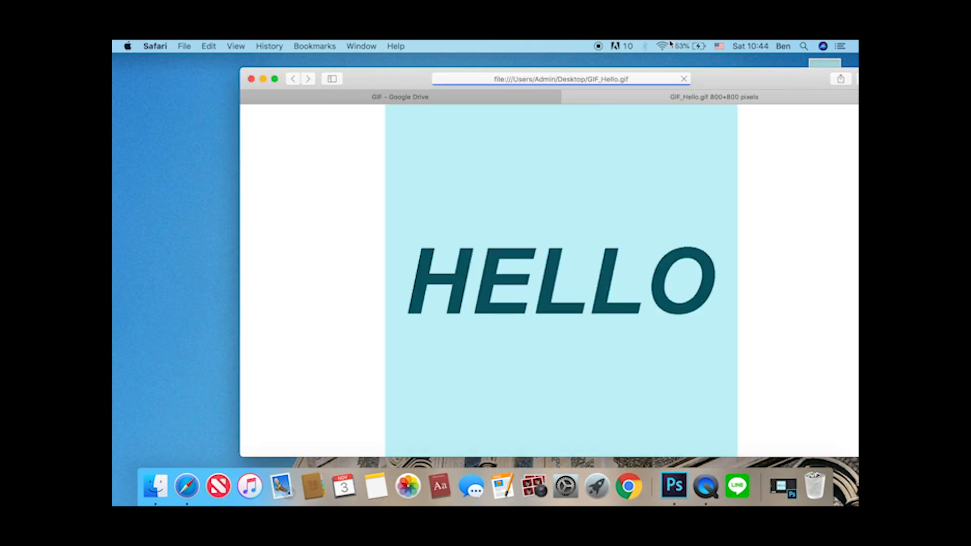
{"action": "left_click_drag", "start_coordinate": [737, 78], "coordinate": [667, 84]}
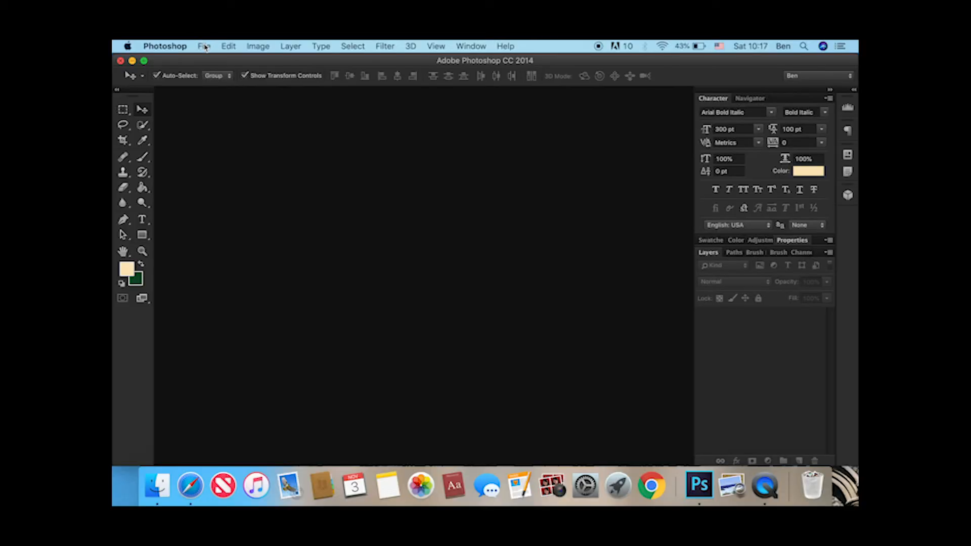
Create a new RGB document named GIF, 800 × 700 pixels at 300 pixels/inch with a white background.
{"action": "left_click", "coordinate": [204, 46]}
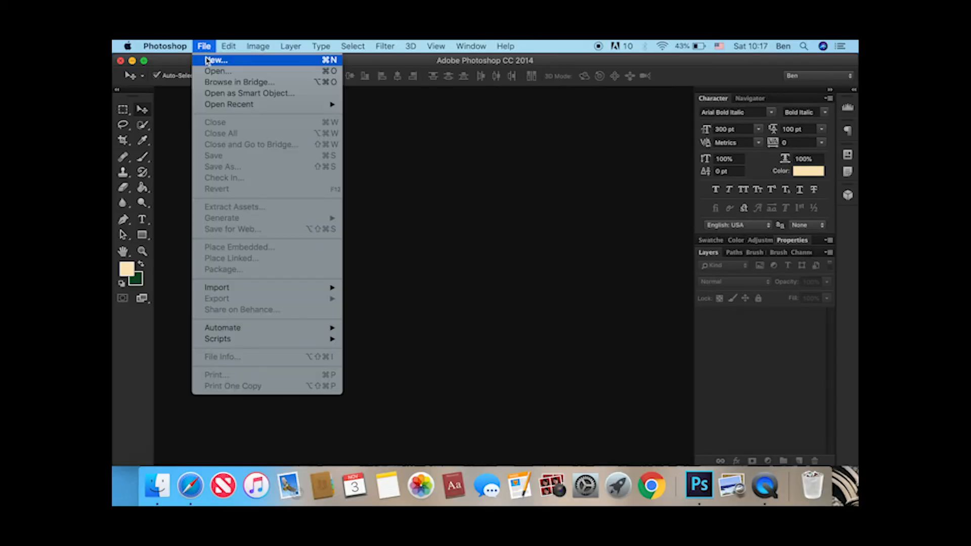
{"action": "left_click", "coordinate": [207, 60]}
{"action": "type", "text": "G"}
{"action": "double_click", "coordinate": [576, 232]}
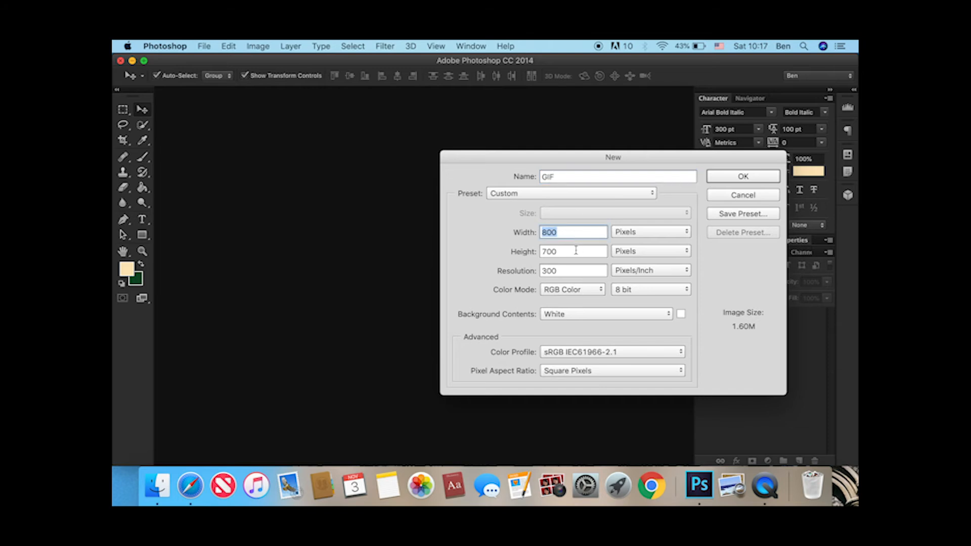
{"action": "double_click", "coordinate": [576, 250]}
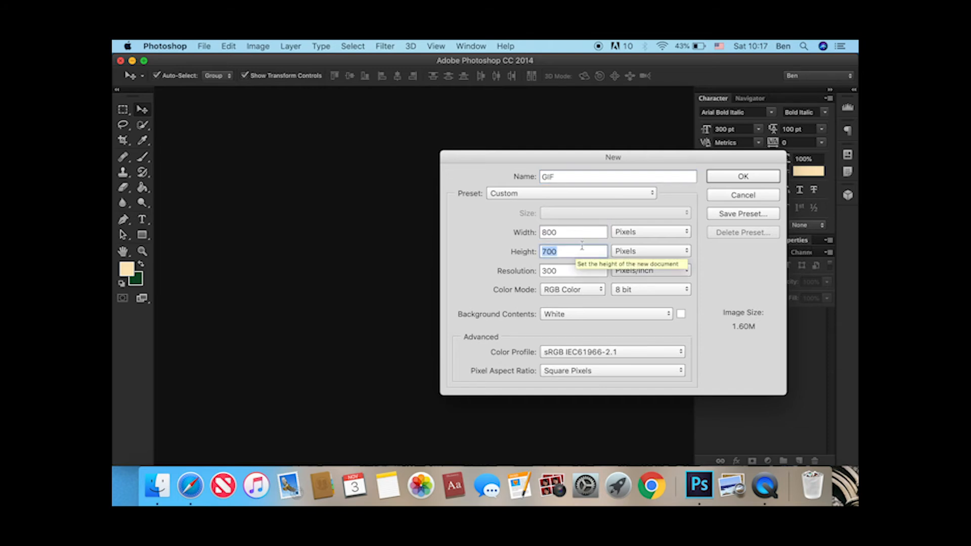
{"action": "left_click", "coordinate": [743, 176]}
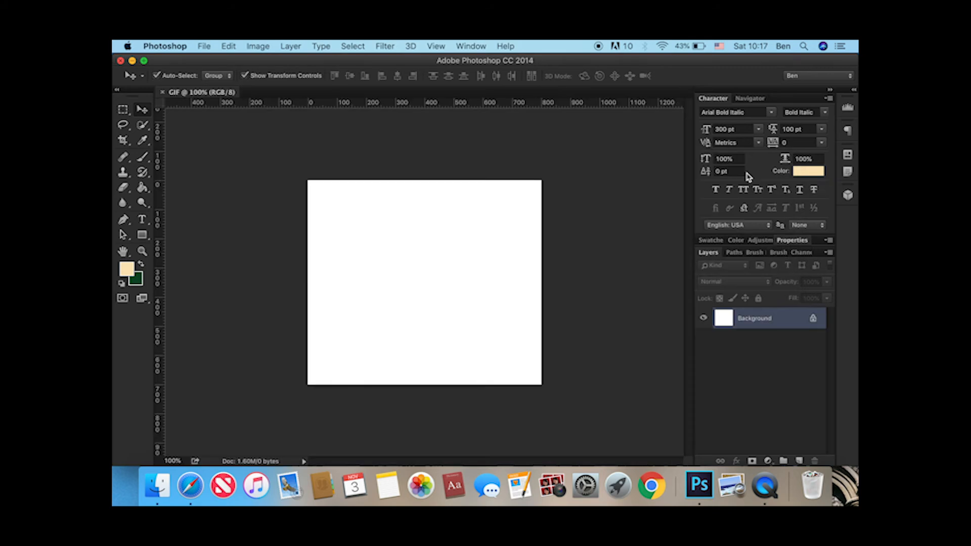
Open the images 1.png, 2.png, 3.png and 4.png together from the Desktop.
{"action": "left_click", "coordinate": [211, 49]}
{"action": "left_click", "coordinate": [217, 73]}
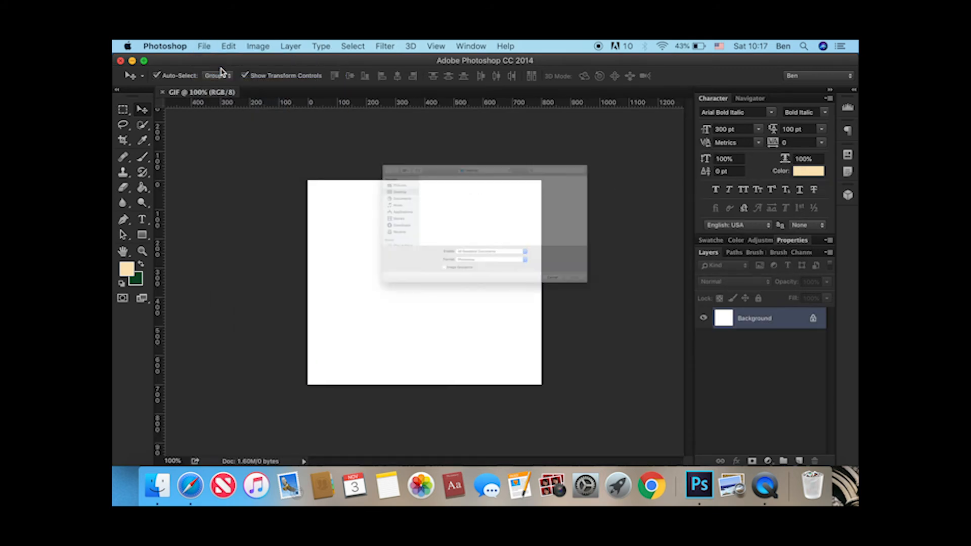
{"action": "left_click", "coordinate": [374, 148]}
{"action": "left_click", "coordinate": [429, 145], "text": "shift"}
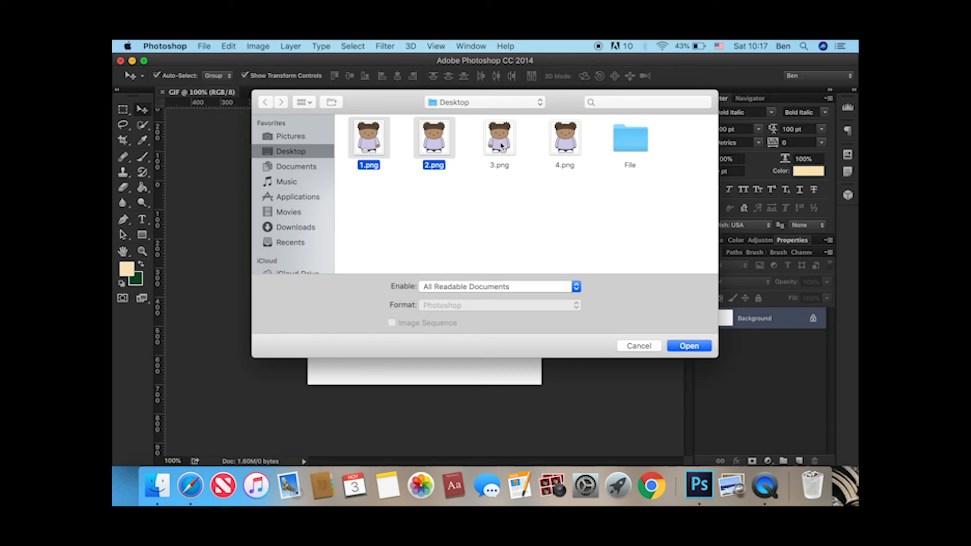
{"action": "left_click", "coordinate": [498, 144], "text": "shift"}
{"action": "left_click", "coordinate": [563, 143], "text": "shift"}
{"action": "left_click", "coordinate": [687, 345]}
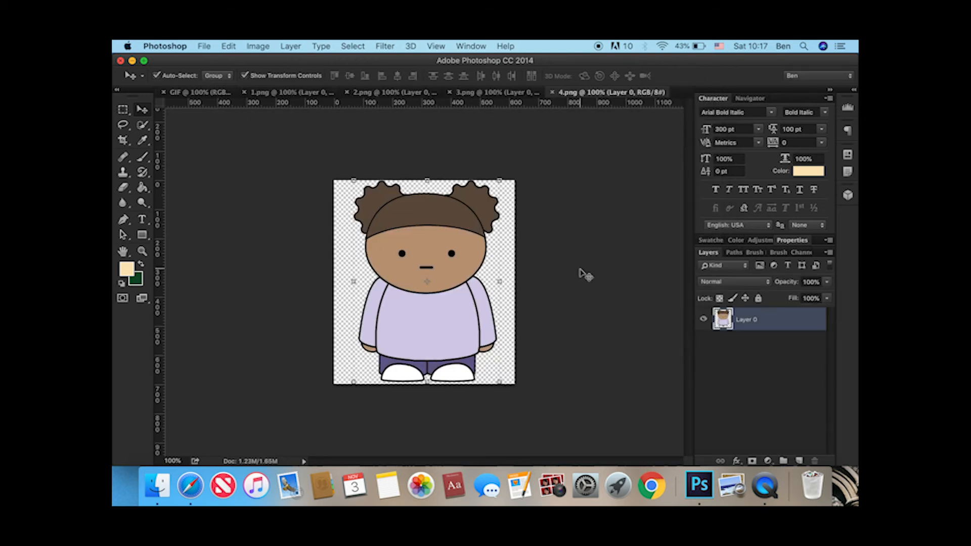
Copy the character artwork from the first two images into the GIF document, centred on the canvas, and close 1.png.
{"action": "left_click", "coordinate": [309, 94]}
{"action": "left_click", "coordinate": [537, 170]}
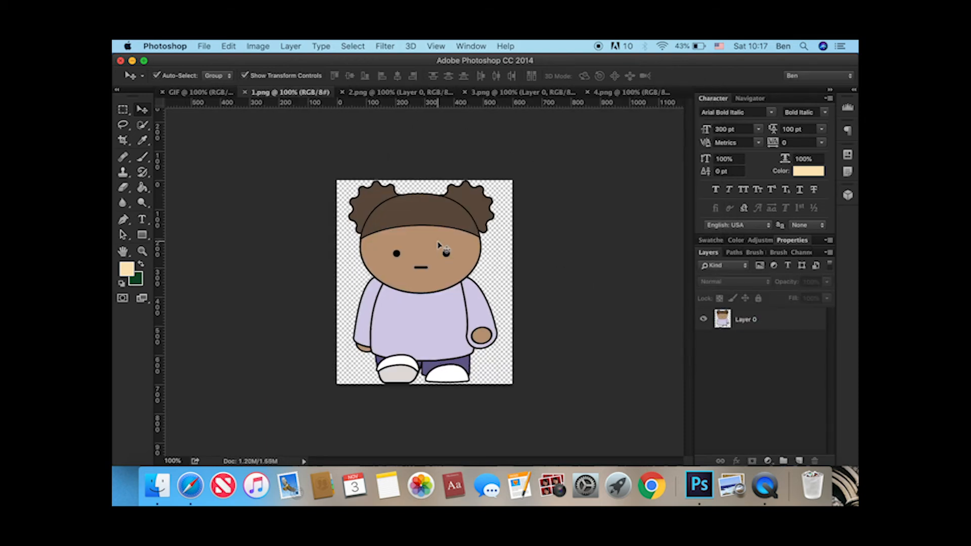
{"action": "left_click_drag", "start_coordinate": [425, 218], "coordinate": [464, 244]}
{"action": "left_click", "coordinate": [306, 96]}
{"action": "key", "text": "super+w"}
{"action": "left_click", "coordinate": [319, 95]}
{"action": "left_click", "coordinate": [379, 164]}
{"action": "left_click_drag", "start_coordinate": [463, 244], "coordinate": [436, 219]}
{"action": "left_click", "coordinate": [616, 321]}
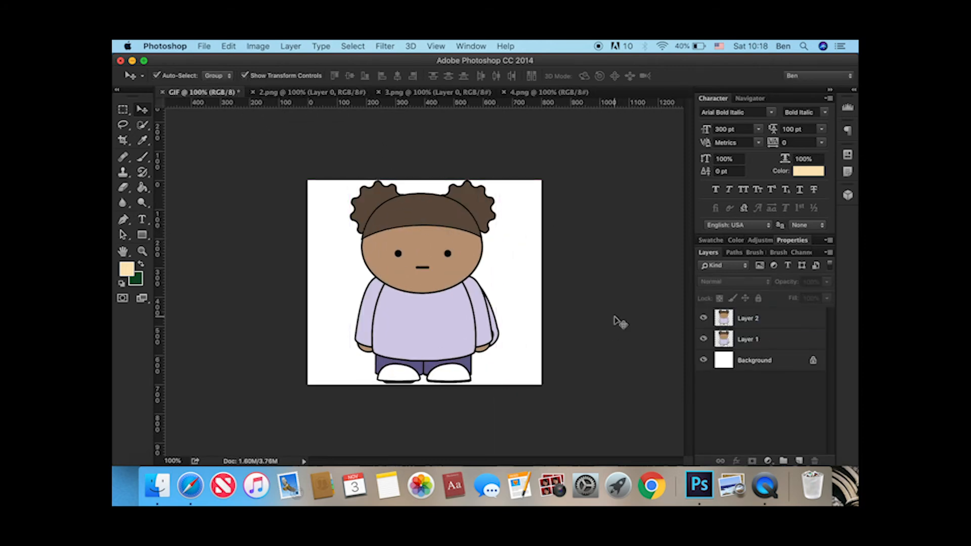
Add the remaining character images to the GIF document as aligned layers up to Layer 4, closing 2.png and 3.png.
{"action": "left_click", "coordinate": [259, 95]}
{"action": "key", "text": "super+w"}
{"action": "left_click", "coordinate": [286, 94]}
{"action": "left_click_drag", "start_coordinate": [396, 189], "coordinate": [433, 221]}
{"action": "left_click", "coordinate": [341, 138]}
{"action": "left_click", "coordinate": [254, 93]}
{"action": "left_click", "coordinate": [286, 93]}
Unlock the white Background layer and delete it, leaving only the four character layers in the GIF document.
{"action": "left_click", "coordinate": [813, 405]}
{"action": "left_click", "coordinate": [812, 405]}
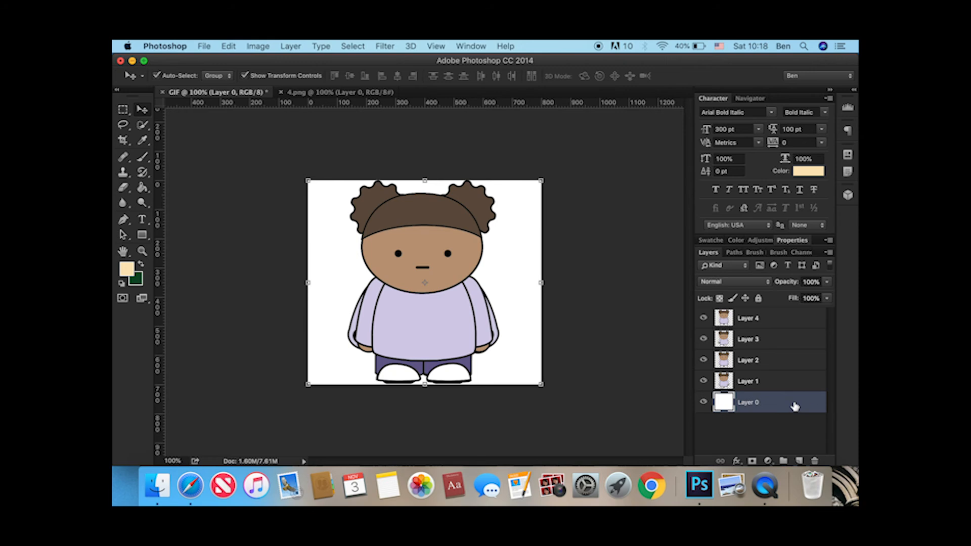
{"action": "left_click", "coordinate": [815, 461]}
{"action": "key", "text": "Return"}
{"action": "left_click", "coordinate": [763, 384]}
{"action": "left_click", "coordinate": [765, 362]}
{"action": "left_click", "coordinate": [763, 340]}
{"action": "left_click", "coordinate": [759, 319]}
{"action": "left_click", "coordinate": [761, 405]}
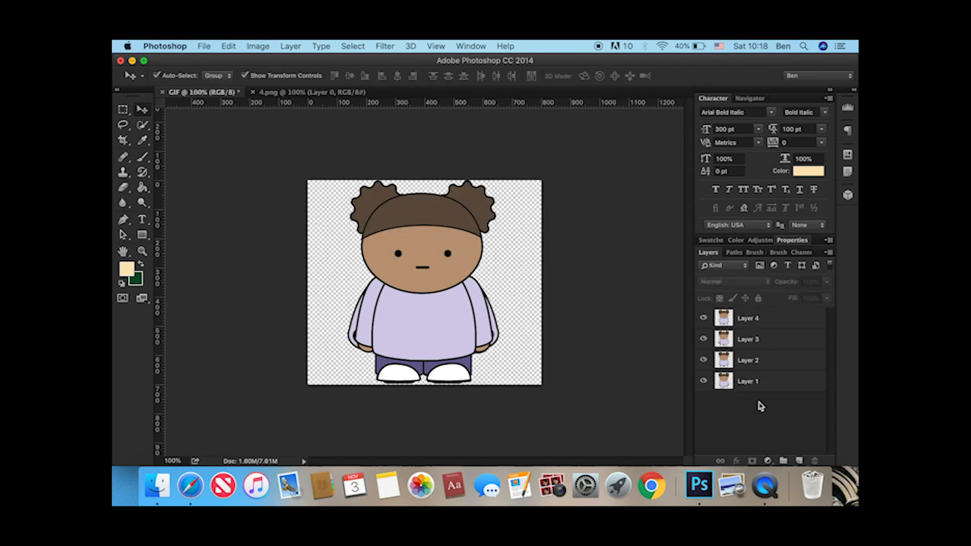
Switch to the Motion workspace and dismiss the extension alert.
{"action": "left_click", "coordinate": [469, 46]}
{"action": "mouse_move", "coordinate": [475, 75]}
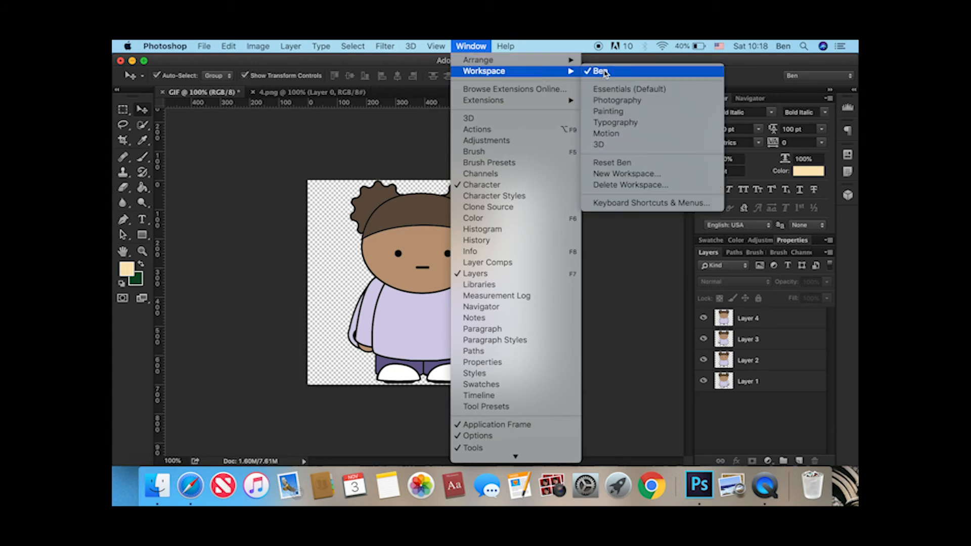
{"action": "left_click", "coordinate": [614, 133]}
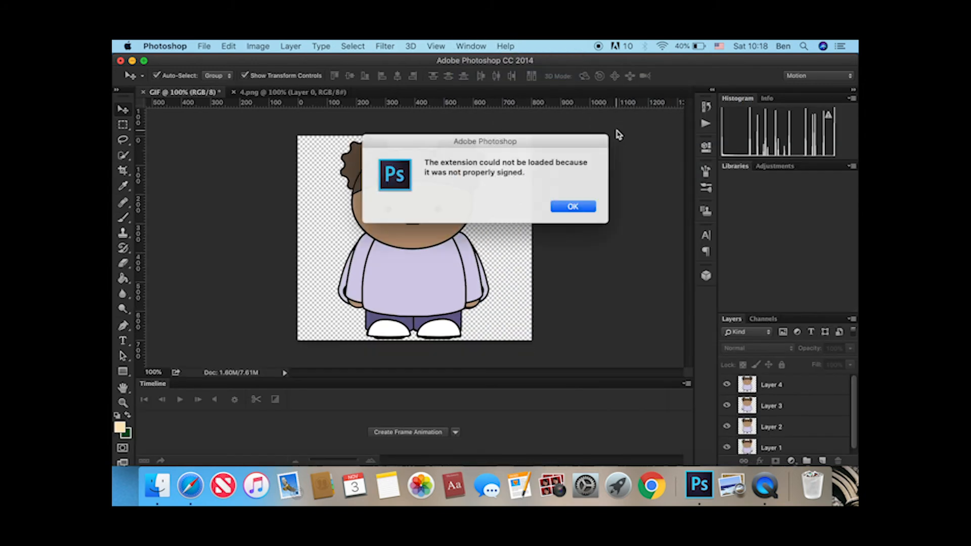
{"action": "left_click", "coordinate": [570, 207]}
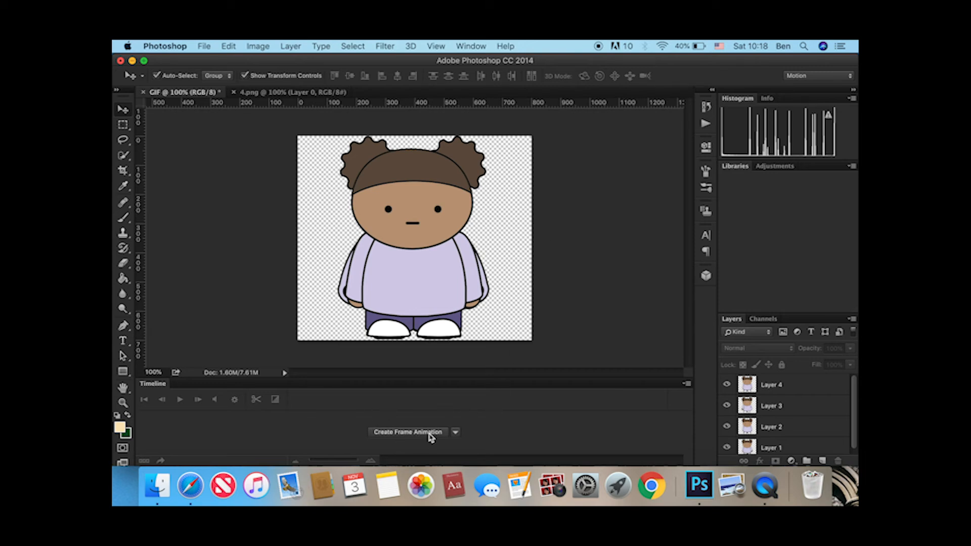
Create a frame animation and duplicate the first frame three times for a total of four frames.
{"action": "left_click", "coordinate": [429, 435]}
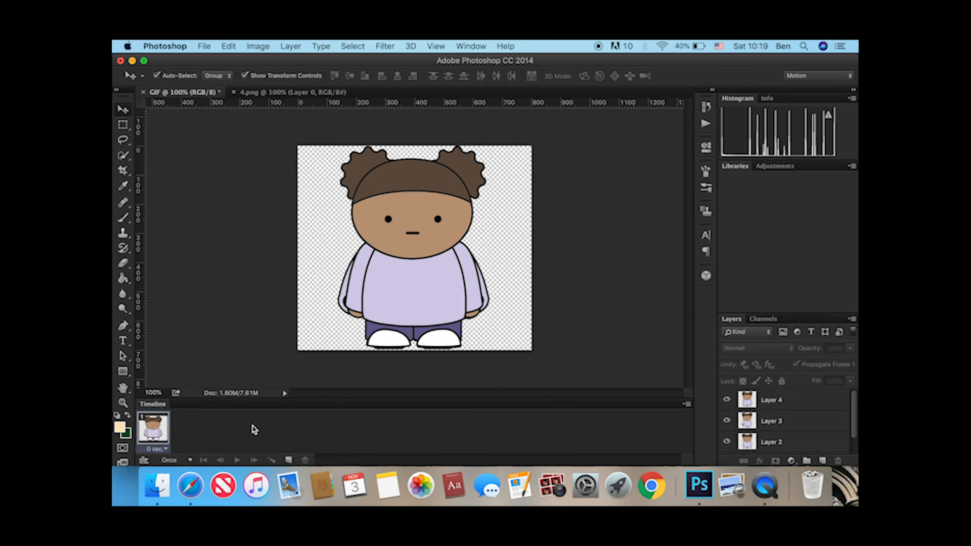
{"action": "scroll", "coordinate": [789, 435], "scroll_direction": "down", "scroll_amount": 1}
{"action": "left_click", "coordinate": [789, 423]}
{"action": "scroll", "coordinate": [790, 405], "scroll_direction": "up", "scroll_amount": 1}
{"action": "left_click", "coordinate": [791, 402]}
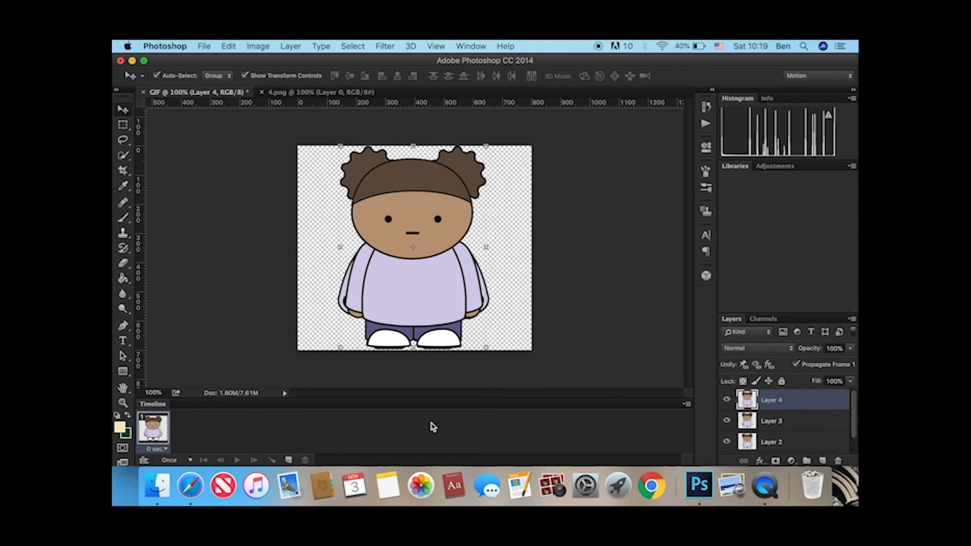
{"action": "left_click", "coordinate": [288, 460]}
{"action": "left_click", "coordinate": [288, 460]}
{"action": "left_click", "coordinate": [288, 460]}
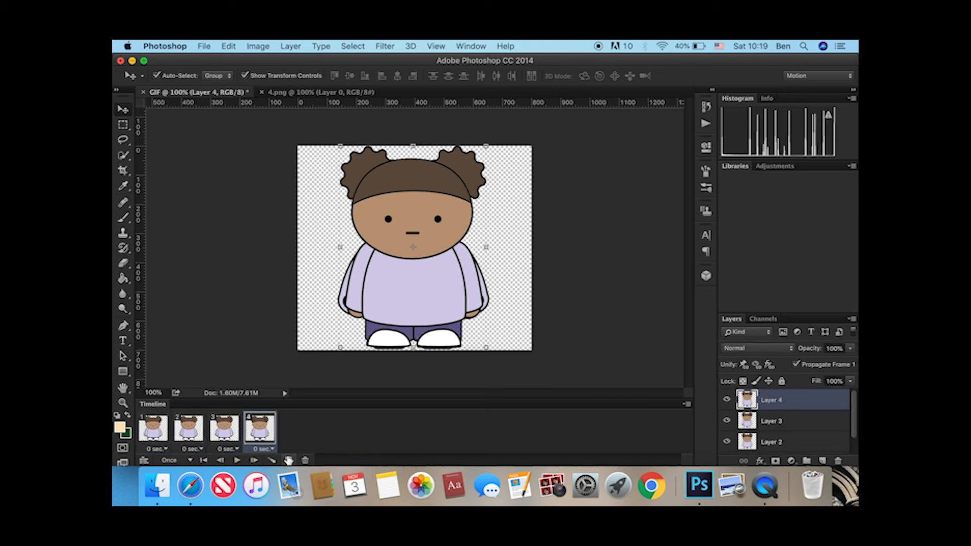
Make frame 1 show only Layer 1 by hiding Layers 4, 3 and 2.
{"action": "left_click", "coordinate": [150, 427]}
{"action": "left_click", "coordinate": [180, 428]}
{"action": "left_click", "coordinate": [232, 432]}
{"action": "left_click", "coordinate": [261, 427]}
{"action": "left_click", "coordinate": [159, 441]}
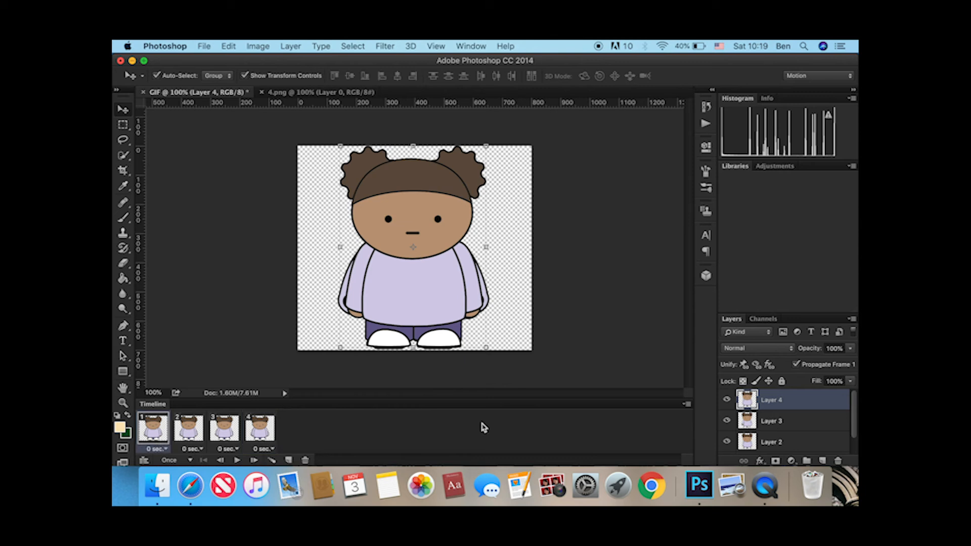
{"action": "left_click_drag", "start_coordinate": [728, 402], "coordinate": [737, 435]}
{"action": "scroll", "coordinate": [738, 435], "scroll_direction": "down", "scroll_amount": 1}
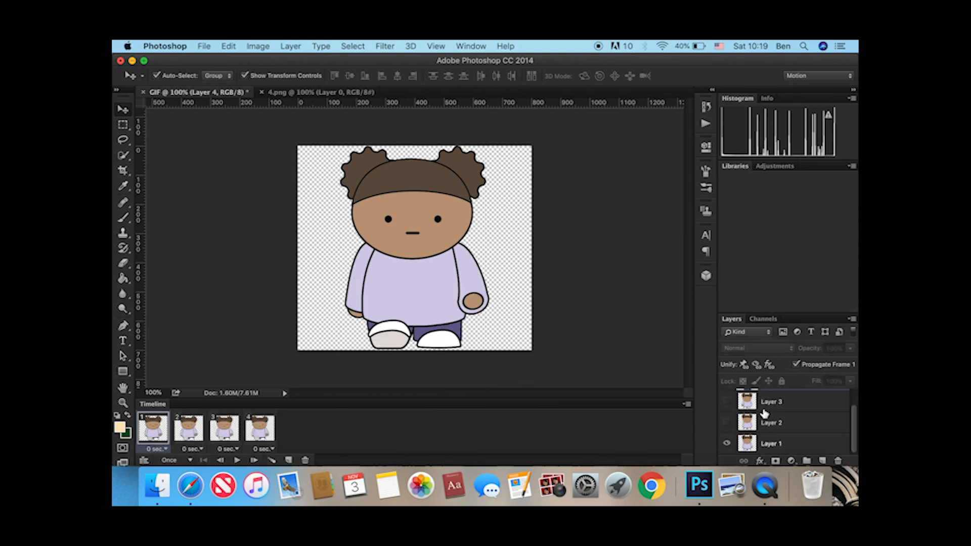
{"action": "left_click", "coordinate": [773, 445]}
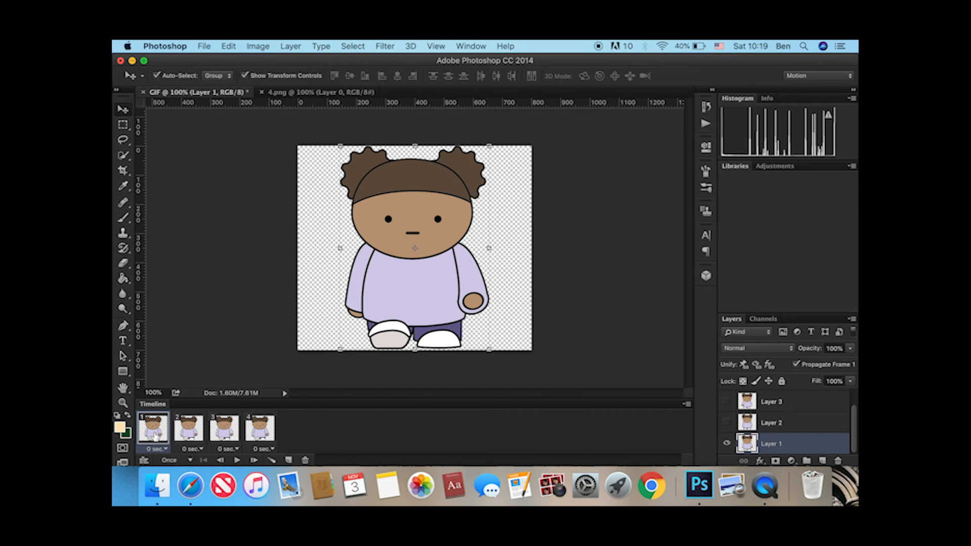
Make frame 2 show only Layer 2 by hiding Layer 1 and turning on Layer 2.
{"action": "left_click", "coordinate": [188, 430]}
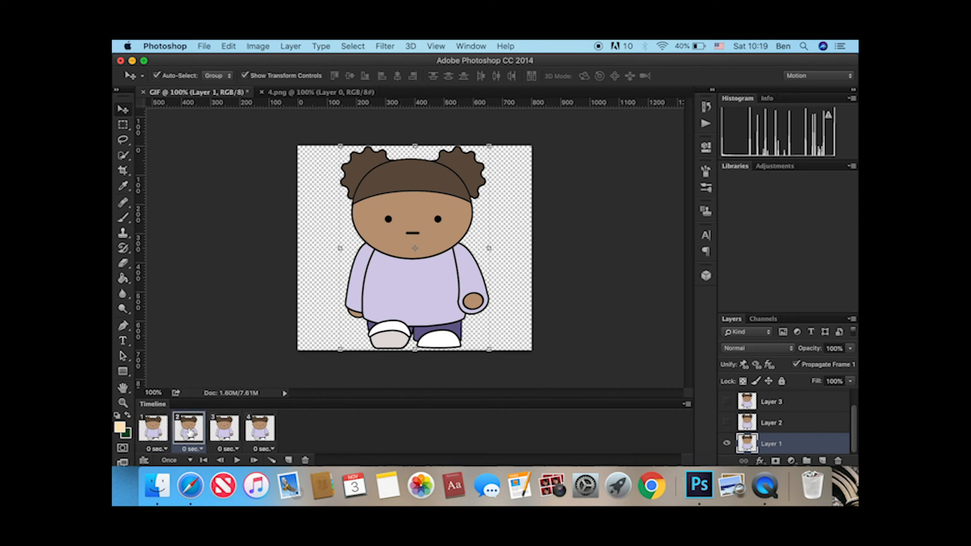
{"action": "left_click", "coordinate": [727, 443]}
{"action": "left_click", "coordinate": [727, 423]}
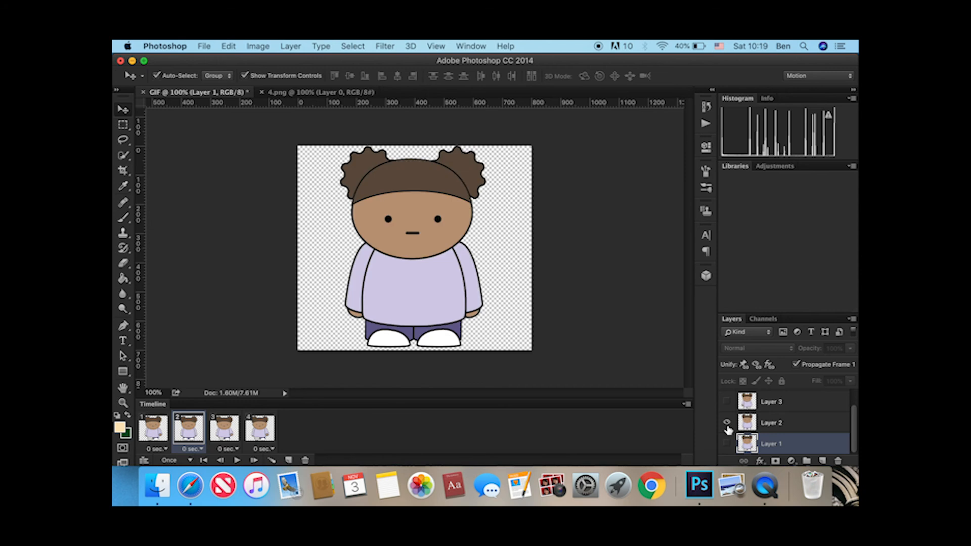
{"action": "left_click", "coordinate": [760, 428]}
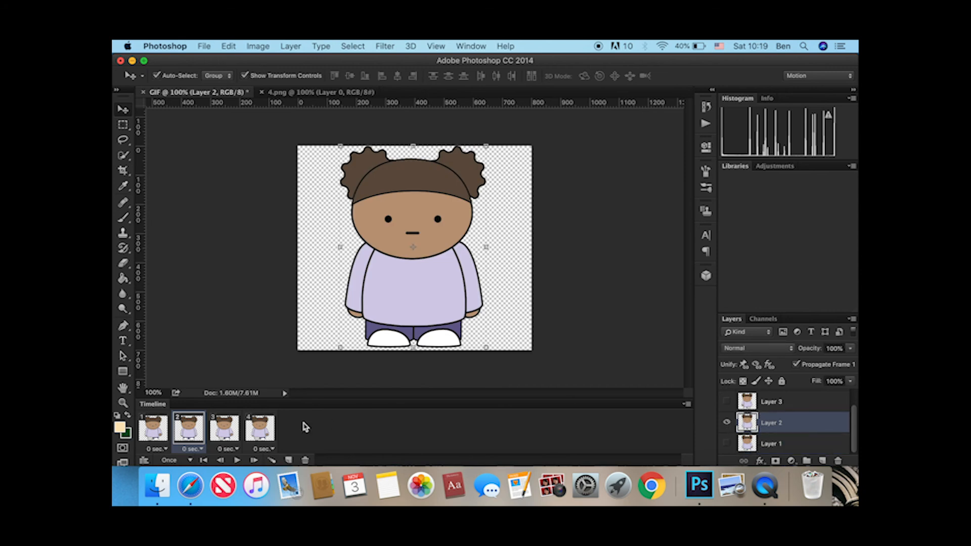
Make frame 3 show only Layer 3 by hiding Layer 1 and turning on Layer 3.
{"action": "left_click", "coordinate": [225, 428]}
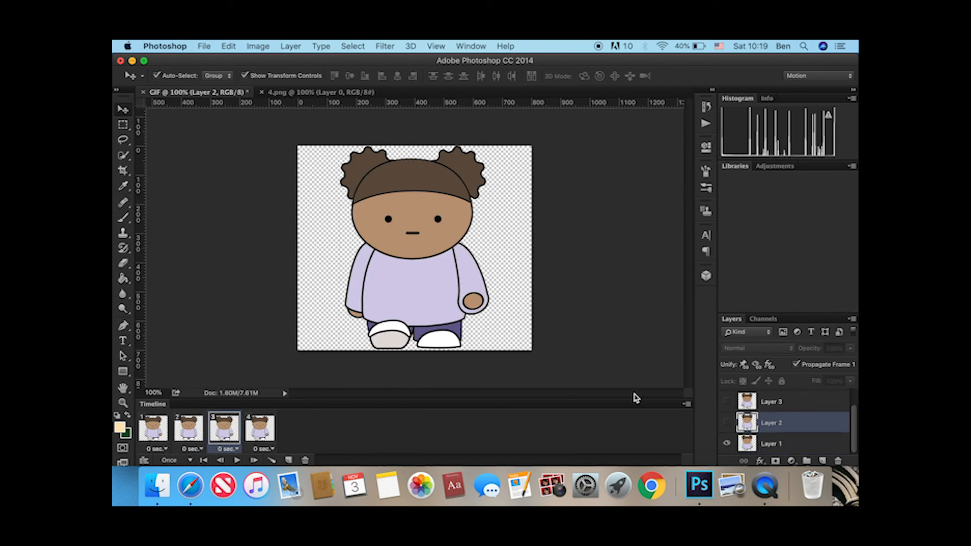
{"action": "left_click", "coordinate": [727, 444]}
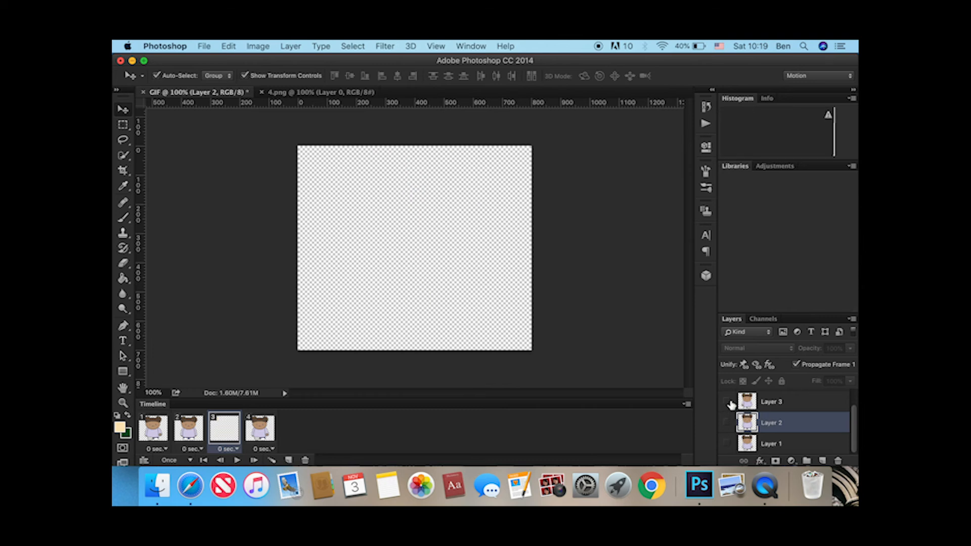
{"action": "left_click", "coordinate": [726, 401]}
{"action": "left_click", "coordinate": [769, 402]}
{"action": "scroll", "coordinate": [774, 425], "scroll_direction": "up", "scroll_amount": 1}
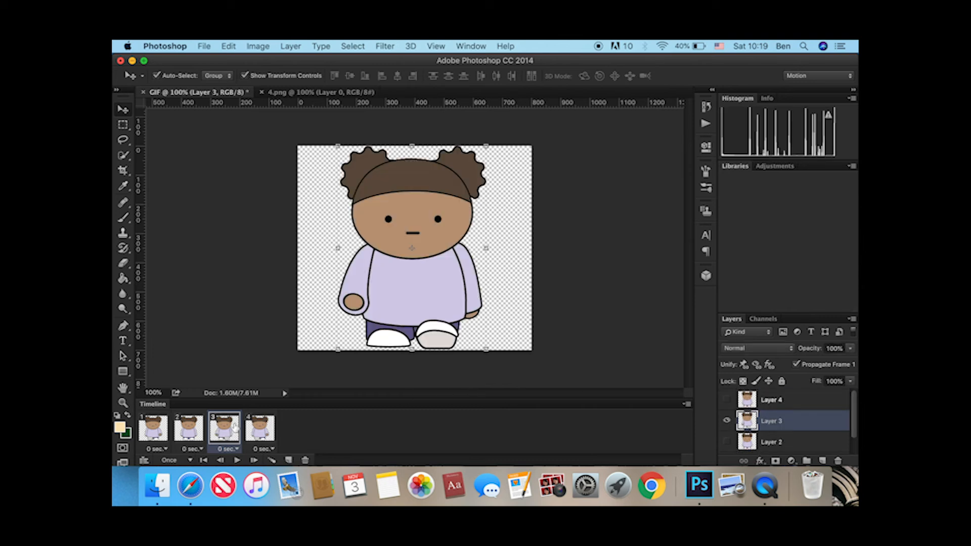
Make frame 4 show only Layer 4 by turning on Layer 4 and hiding Layer 1.
{"action": "left_click", "coordinate": [265, 424]}
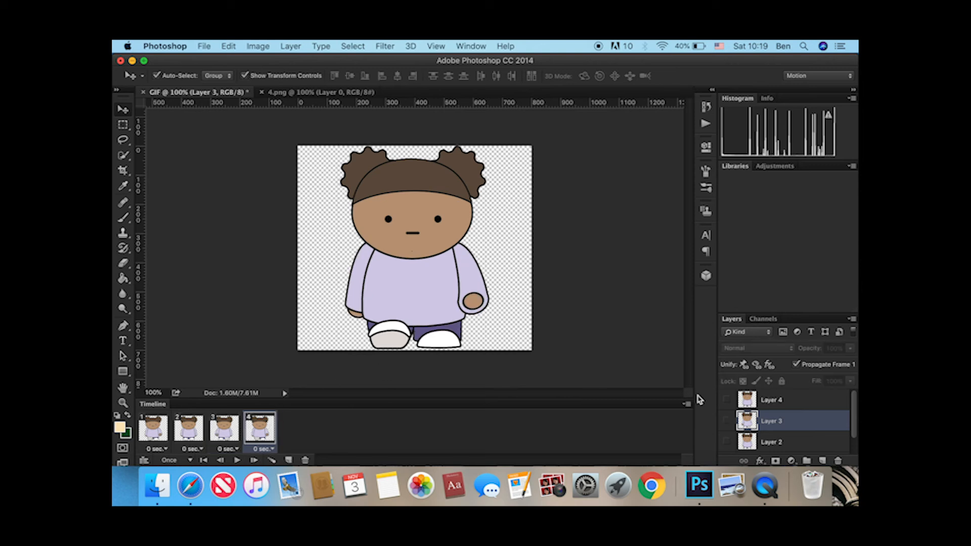
{"action": "left_click", "coordinate": [759, 401]}
{"action": "left_click", "coordinate": [727, 400]}
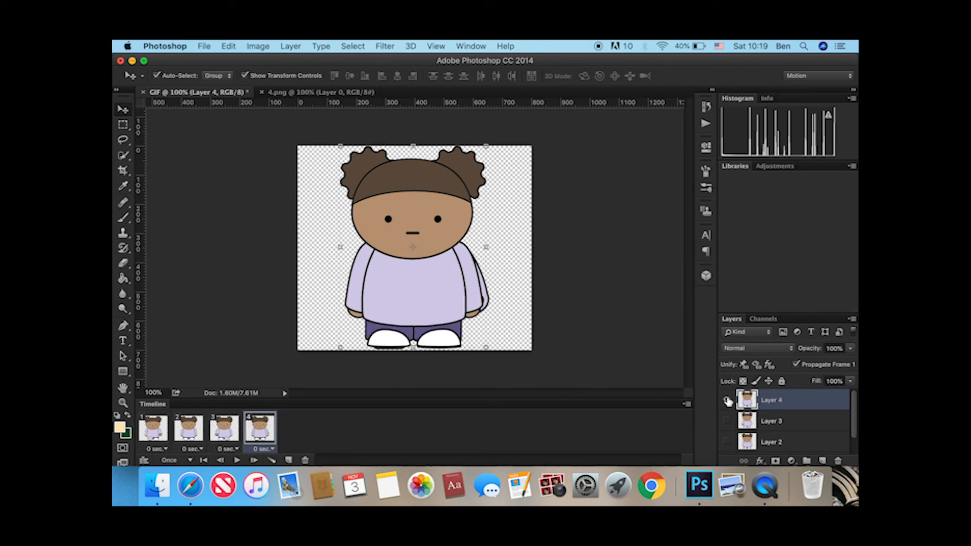
{"action": "scroll", "coordinate": [729, 401], "scroll_direction": "down", "scroll_amount": 1}
{"action": "left_click", "coordinate": [727, 442]}
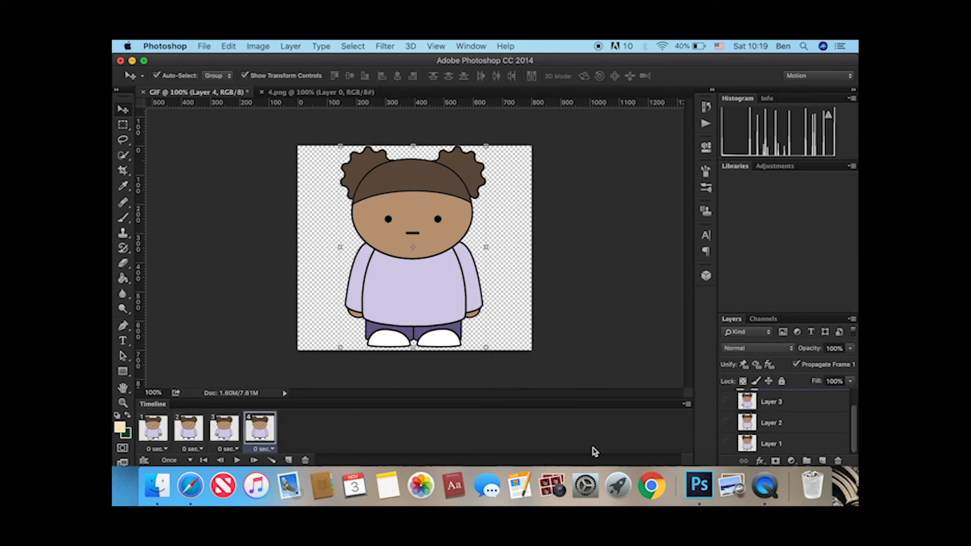
{"action": "left_click", "coordinate": [517, 342]}
Review the animation frames one by one to check the character's pose in each.
{"action": "left_click", "coordinate": [223, 430]}
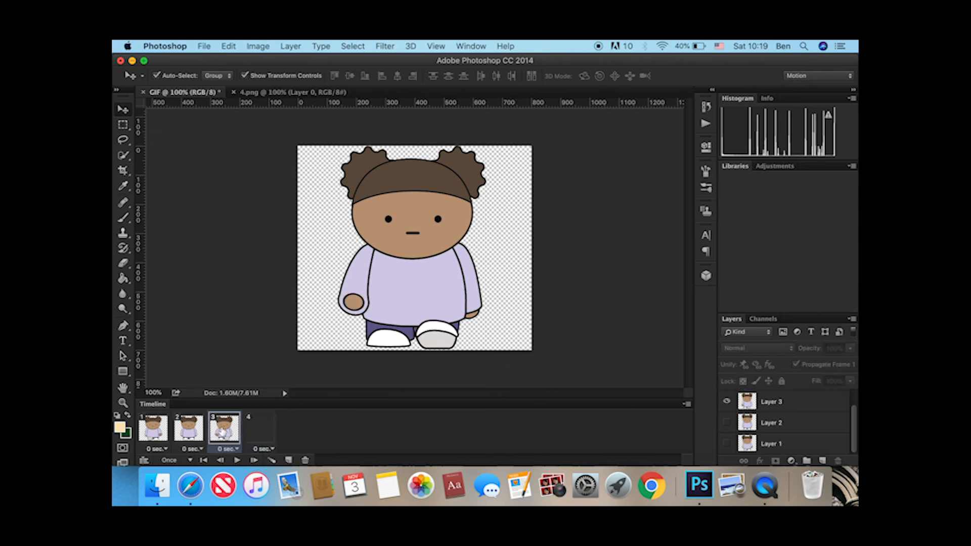
{"action": "left_click", "coordinate": [182, 436]}
{"action": "left_click", "coordinate": [163, 435]}
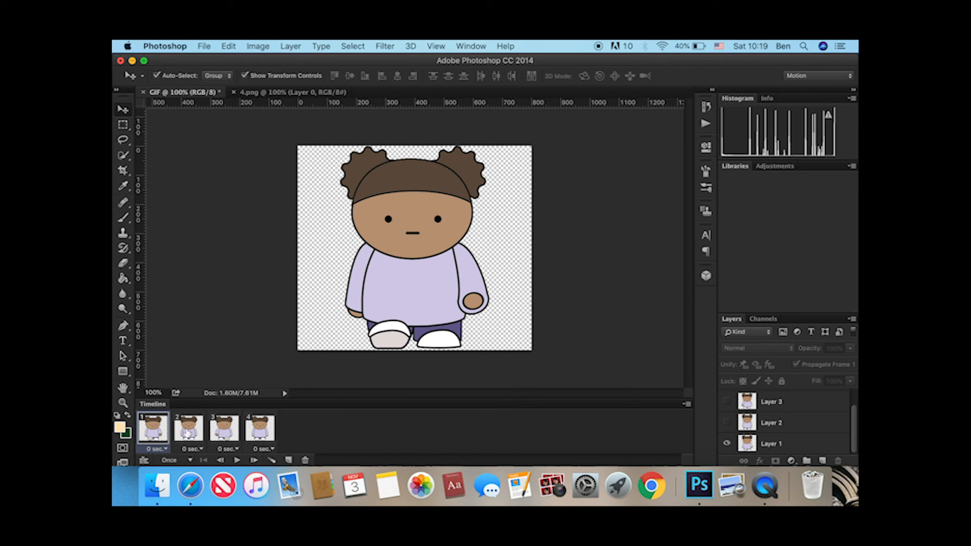
{"action": "left_click", "coordinate": [187, 433]}
{"action": "left_click", "coordinate": [218, 432]}
{"action": "left_click", "coordinate": [260, 430]}
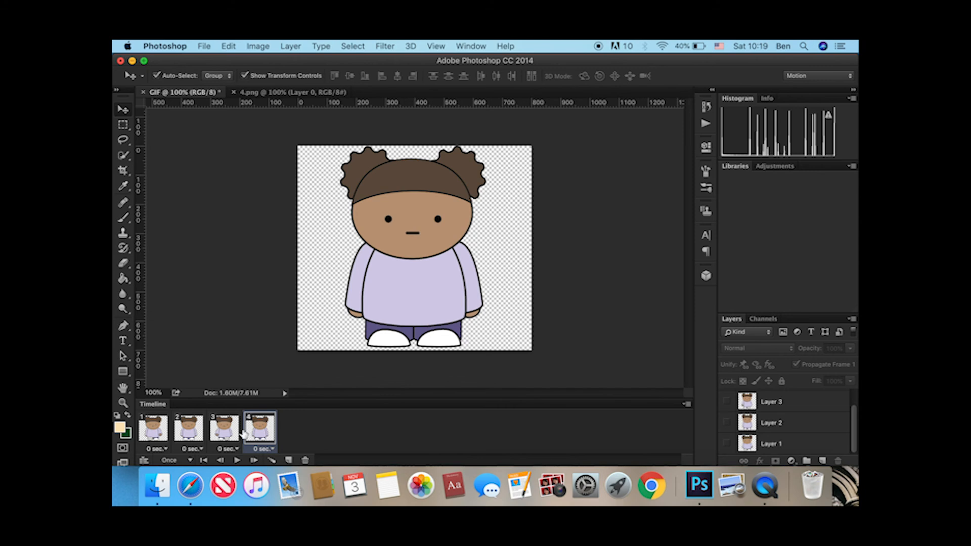
Set the delay of all four frames to 0.5 seconds and play the animation.
{"action": "left_click", "coordinate": [151, 429]}
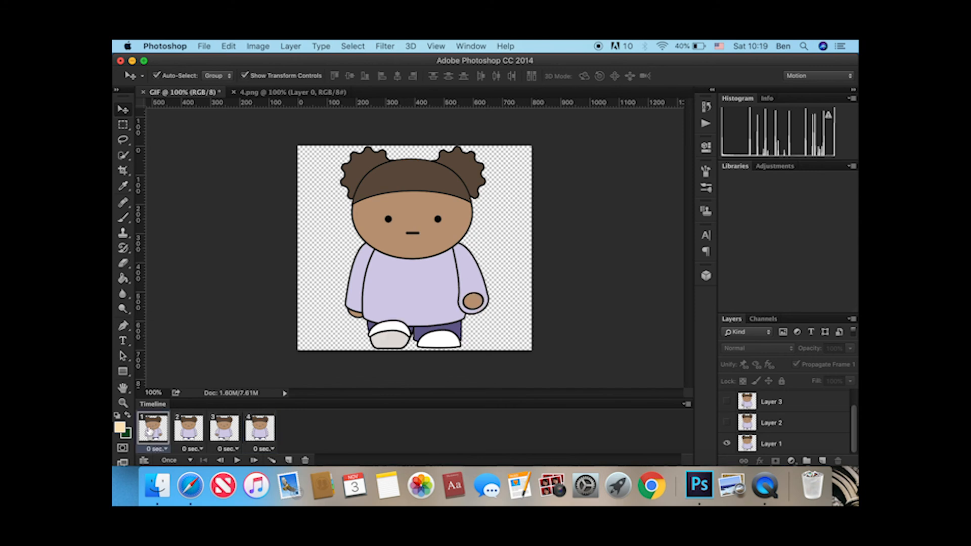
{"action": "left_click", "coordinate": [188, 426], "text": "shift"}
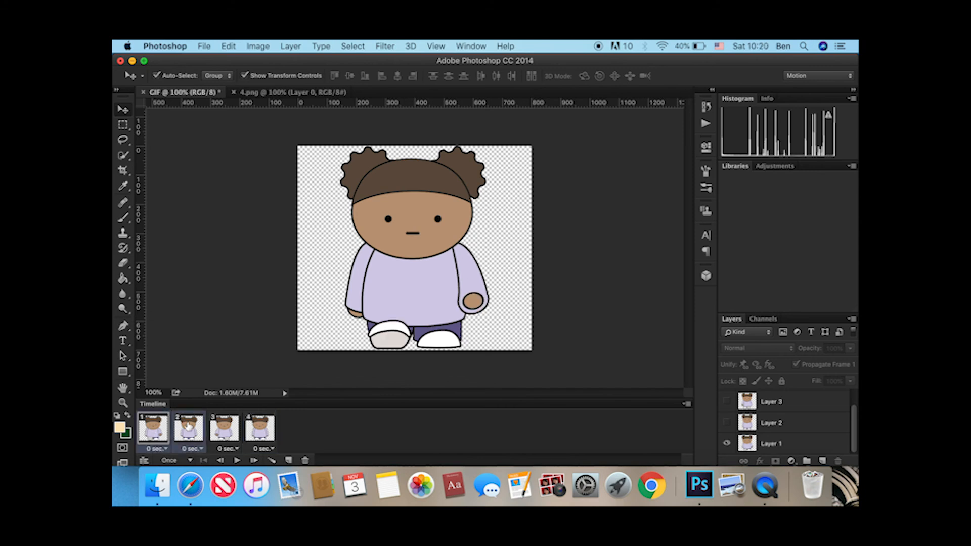
{"action": "left_click", "coordinate": [231, 425], "text": "shift"}
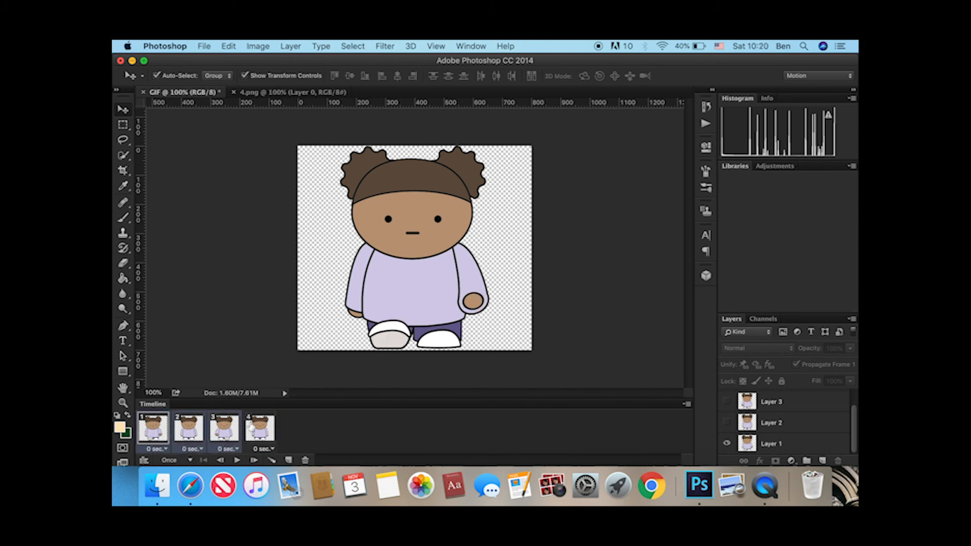
{"action": "left_click", "coordinate": [250, 428], "text": "shift"}
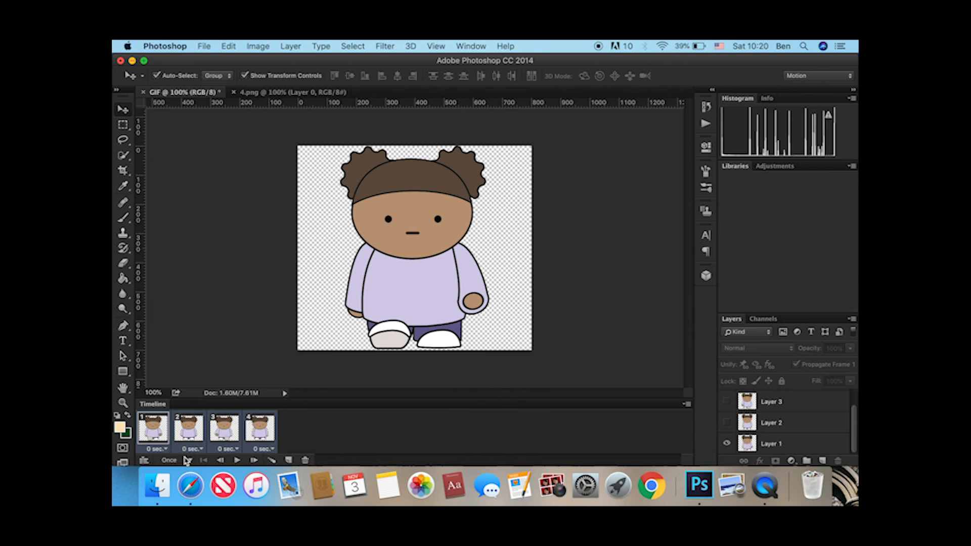
{"action": "left_click", "coordinate": [157, 449]}
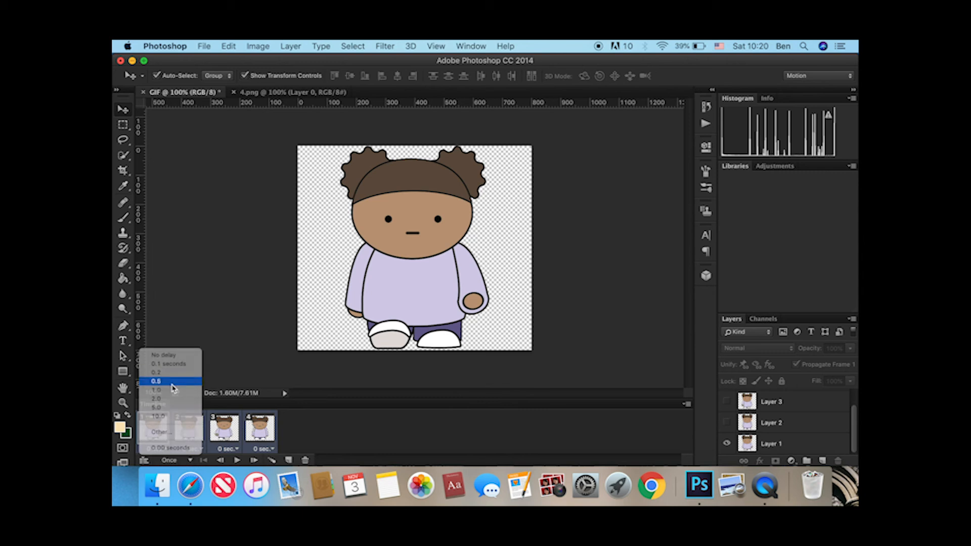
{"action": "left_click", "coordinate": [175, 382]}
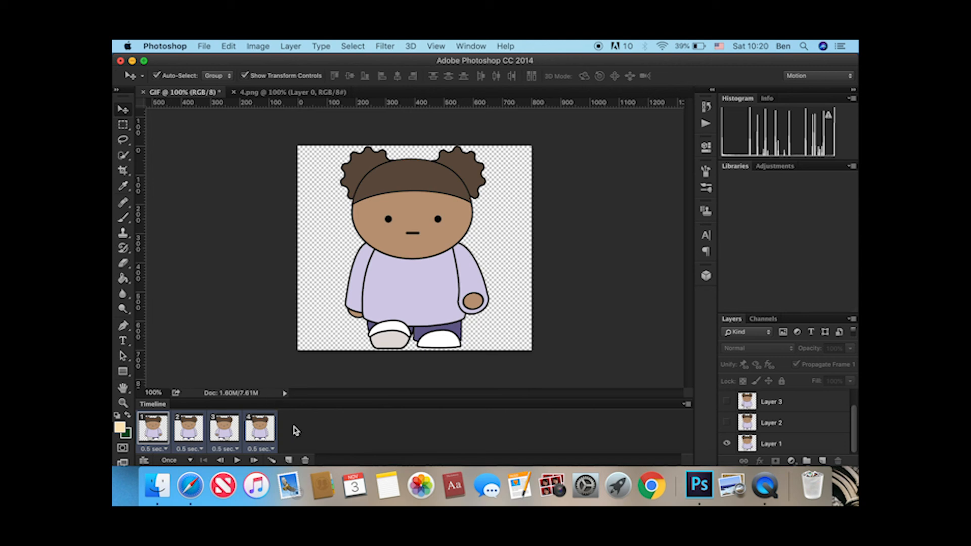
{"action": "left_click", "coordinate": [237, 461]}
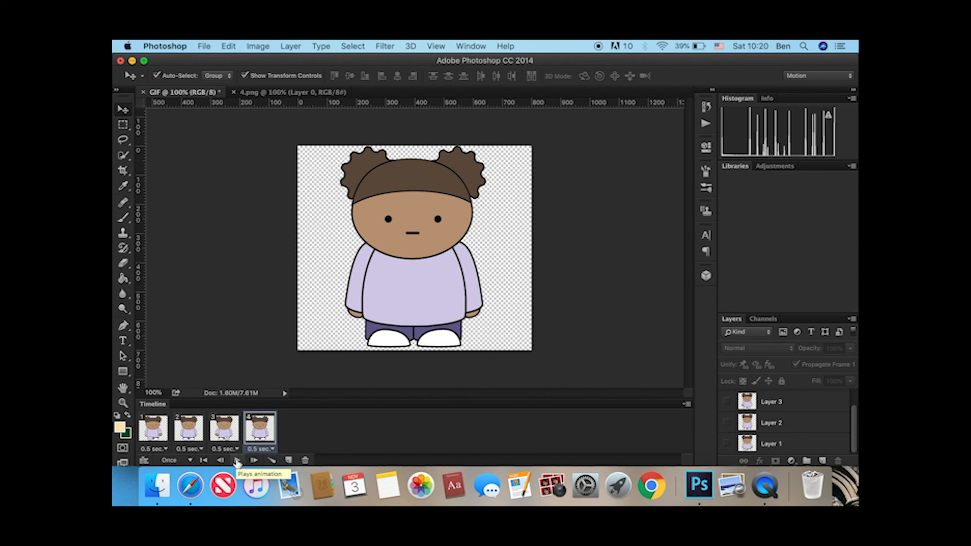
Set the animation to loop Forever, play it to check the walk cycle, and stop playback.
{"action": "left_click", "coordinate": [190, 460]}
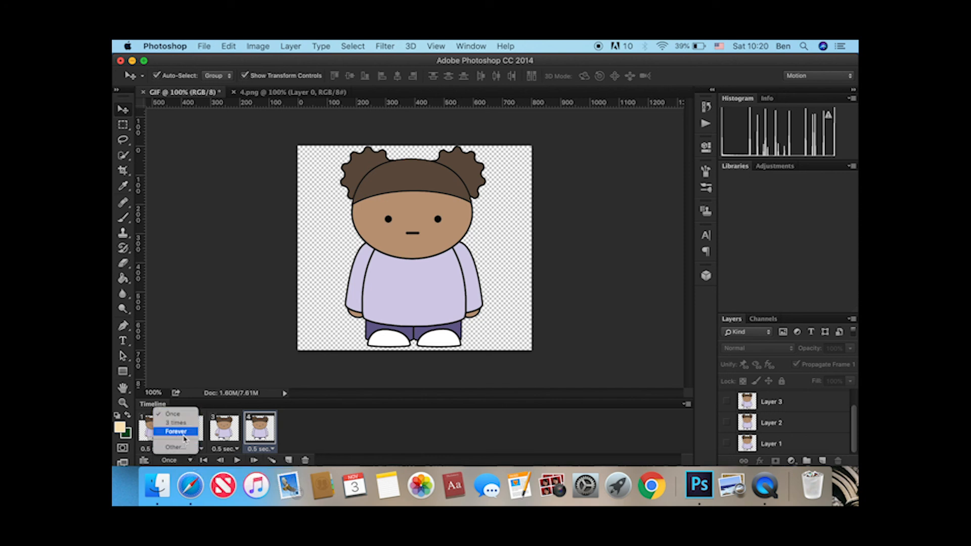
{"action": "left_click", "coordinate": [184, 436]}
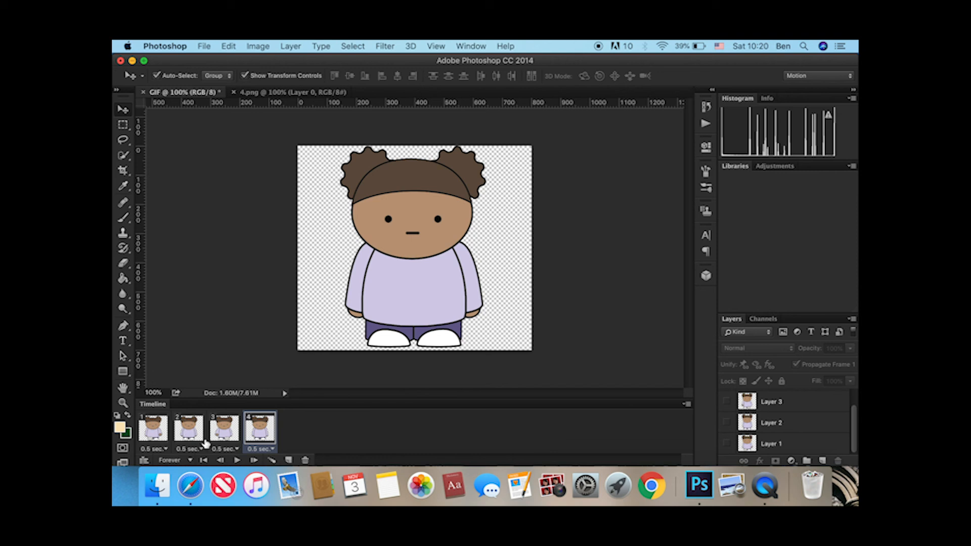
{"action": "left_click", "coordinate": [236, 460]}
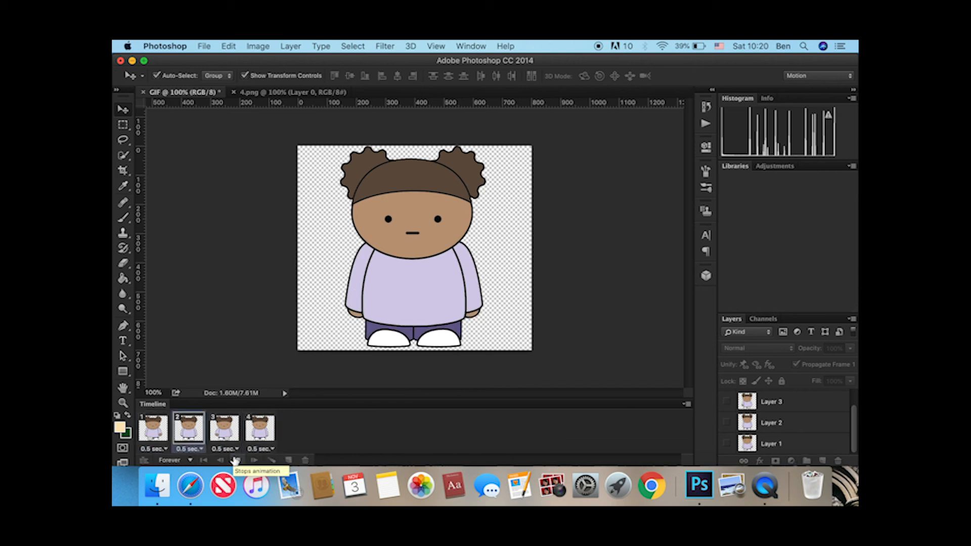
{"action": "left_click", "coordinate": [238, 460]}
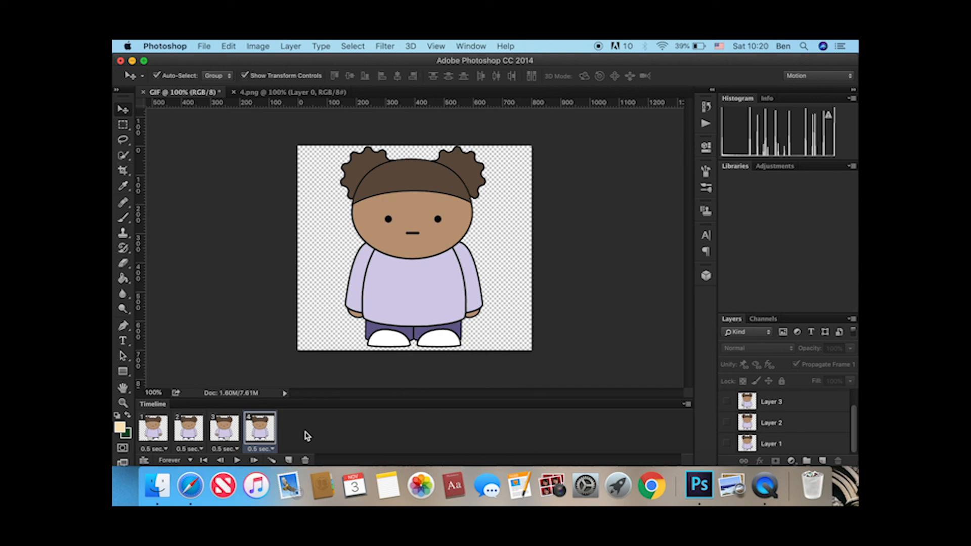
Save the layered document to the Desktop as GIF.psd in Photoshop format with layers kept.
{"action": "left_click", "coordinate": [211, 46]}
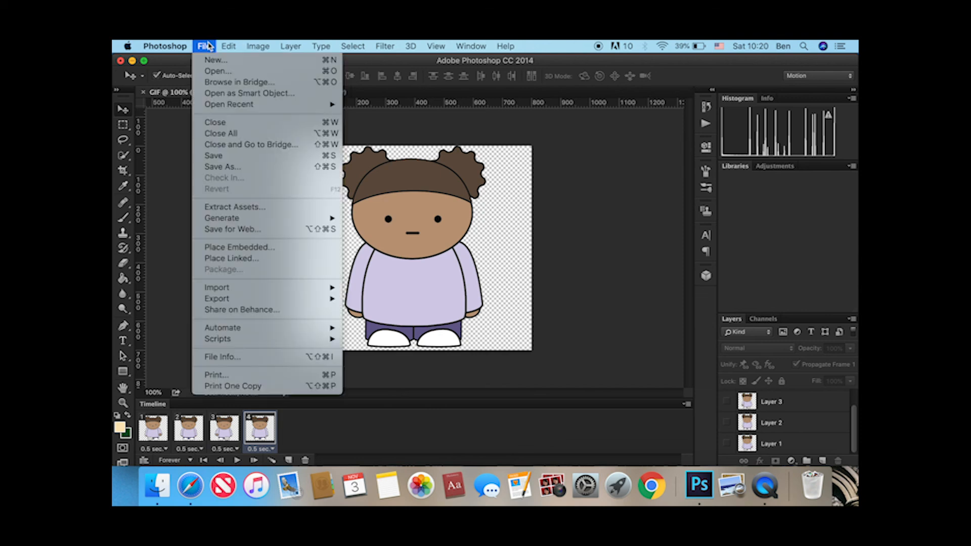
{"action": "left_click", "coordinate": [231, 167]}
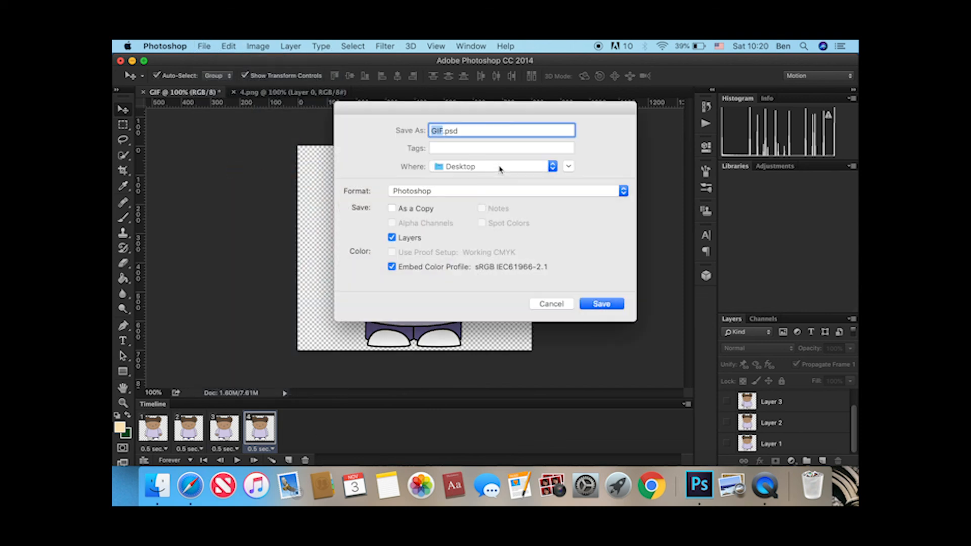
{"action": "left_click", "coordinate": [600, 305]}
{"action": "left_click", "coordinate": [625, 209]}
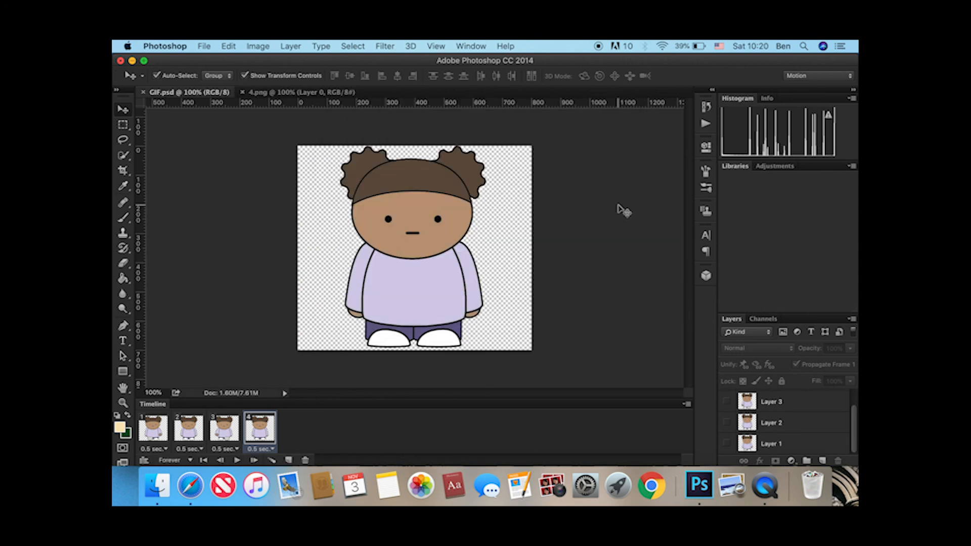
Export the animation with Save for Web as GIF.gif on the Desktop, using the Images Only format and default settings.
{"action": "left_click", "coordinate": [204, 46]}
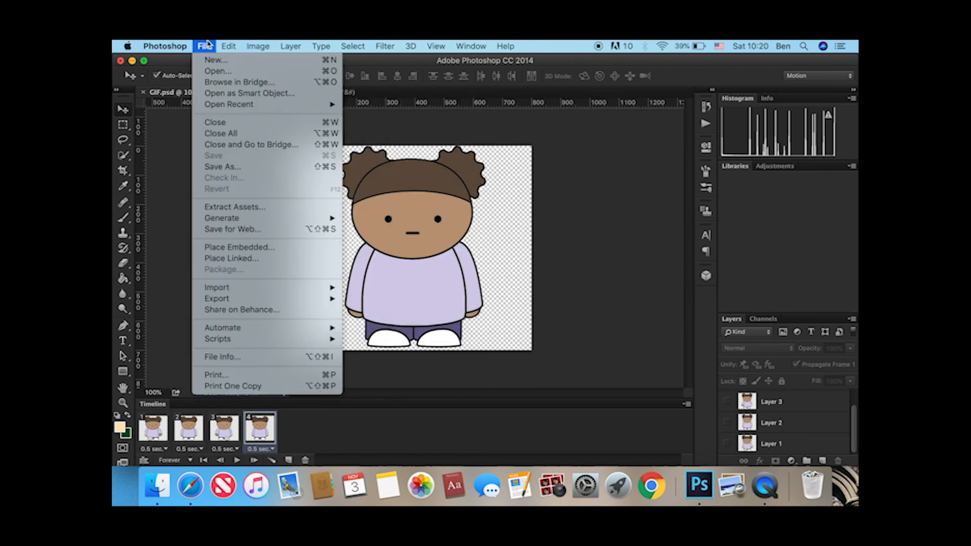
{"action": "left_click", "coordinate": [259, 230]}
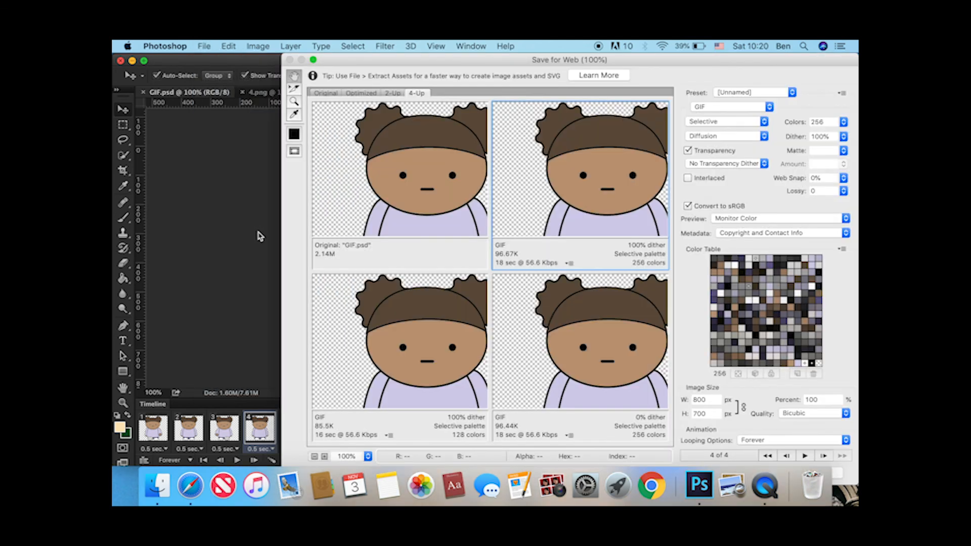
{"action": "left_click_drag", "start_coordinate": [644, 61], "coordinate": [739, 61]}
{"action": "left_click_drag", "start_coordinate": [557, 60], "coordinate": [649, 58]}
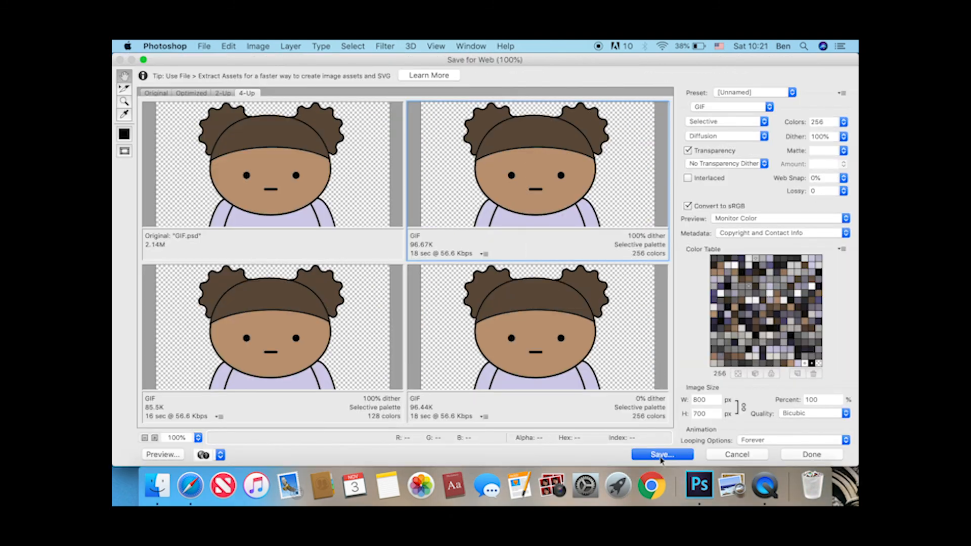
{"action": "left_click", "coordinate": [661, 455]}
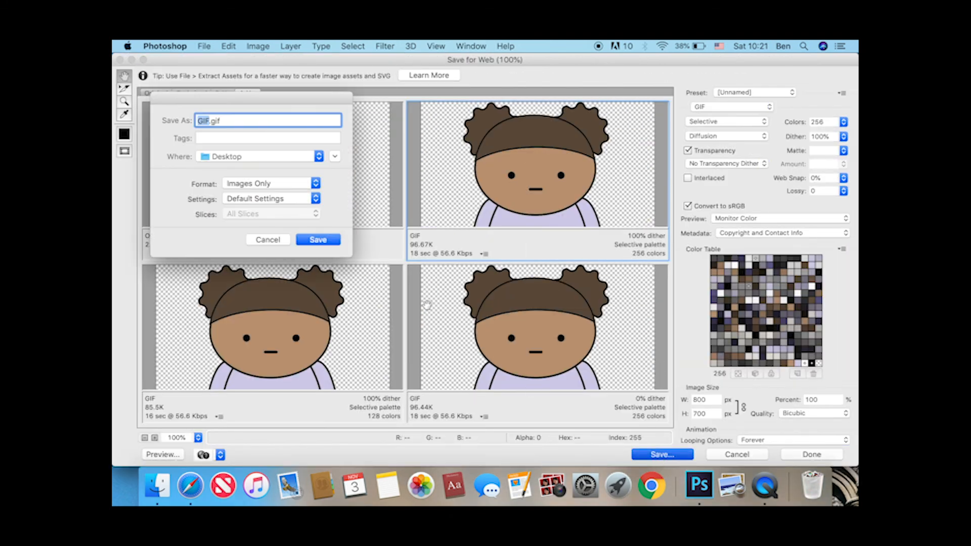
{"action": "left_click", "coordinate": [315, 185]}
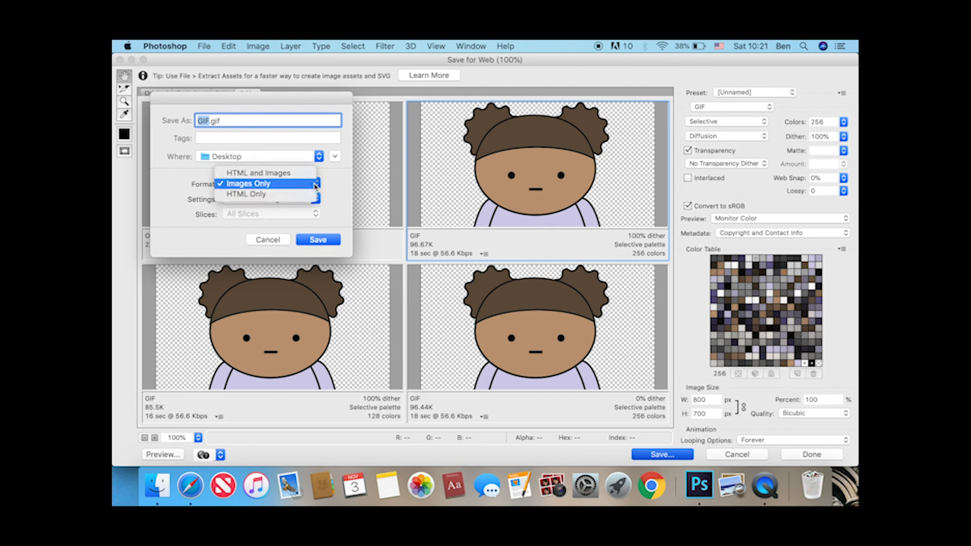
{"action": "left_click", "coordinate": [314, 185]}
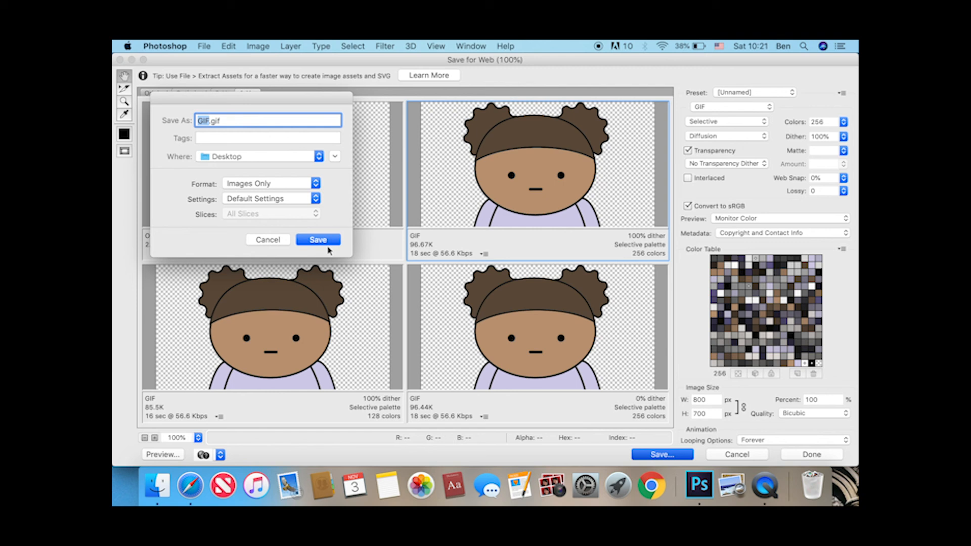
{"action": "left_click", "coordinate": [336, 241]}
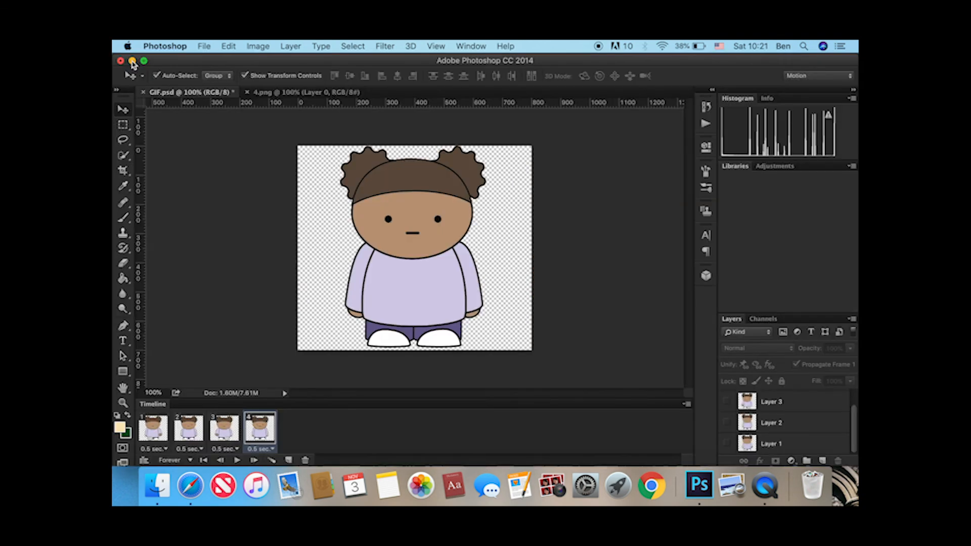
Minimize Photoshop and open GIF.gif from the desktop in Safari to watch the exported animation.
{"action": "left_click", "coordinate": [133, 61]}
{"action": "right_click", "coordinate": [822, 198]}
{"action": "mouse_move", "coordinate": [789, 208]}
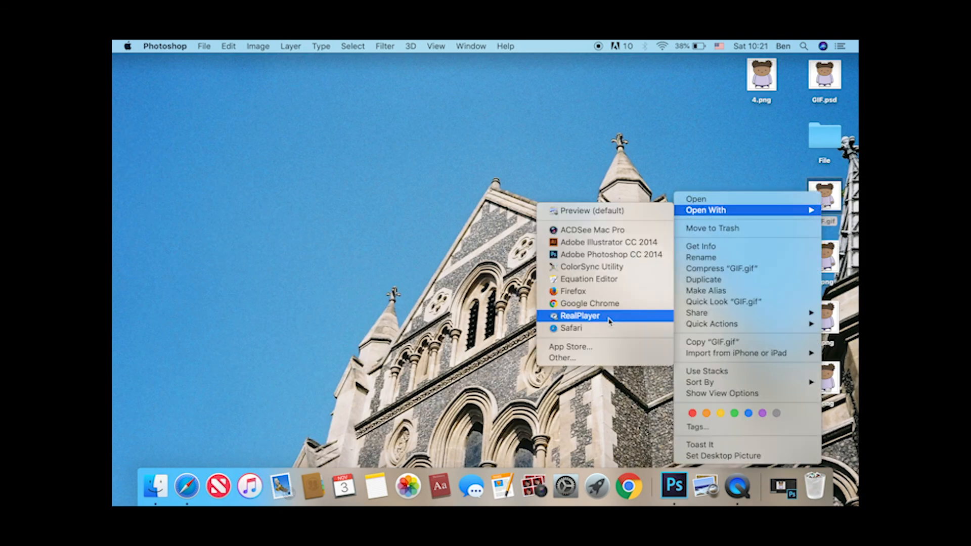
{"action": "left_click", "coordinate": [607, 329]}
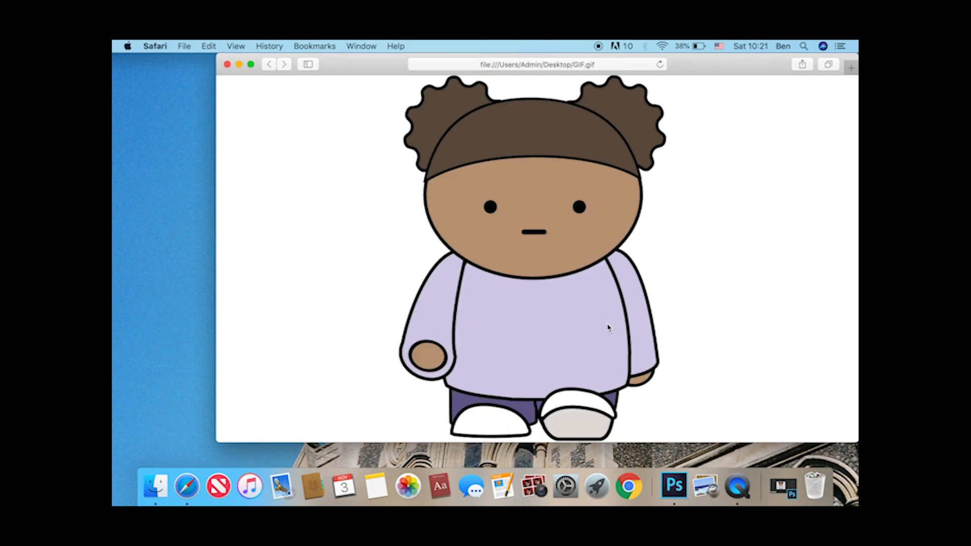